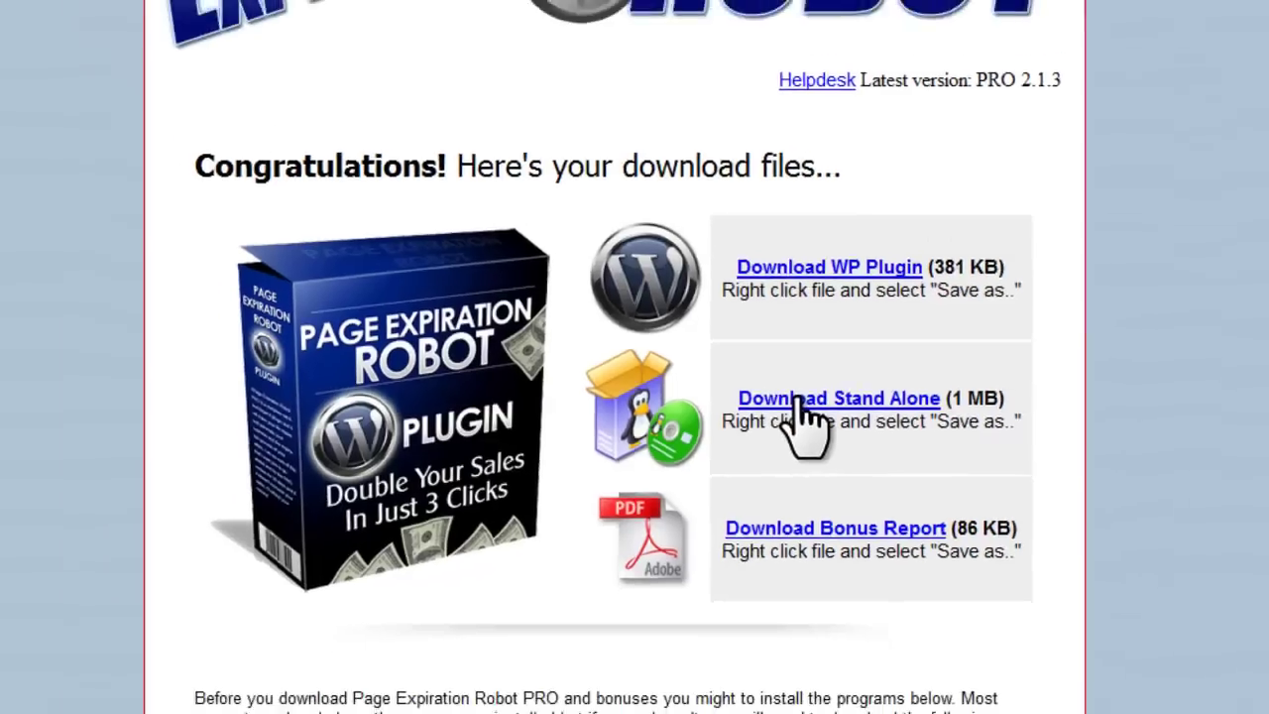
Step: Start saving the Stand Alone package, then cancel the download
{"action": "right_click", "coordinate": [805, 404]}
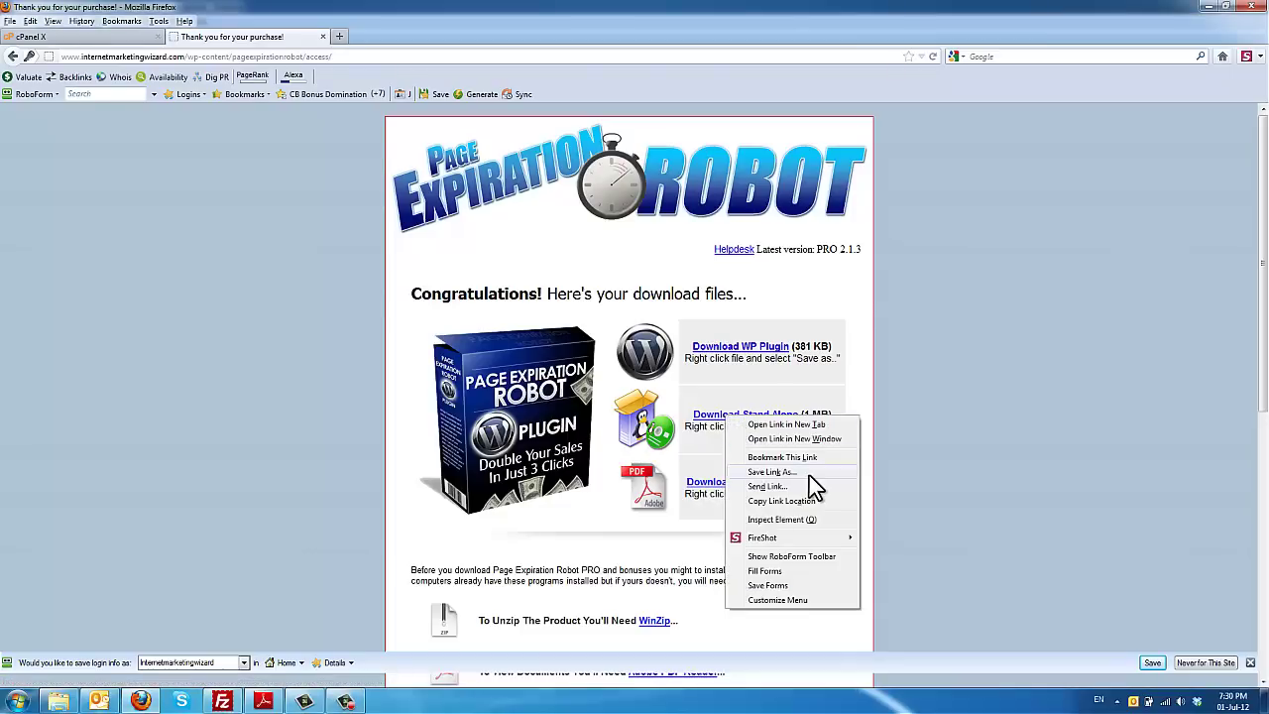
{"action": "left_click", "coordinate": [808, 474]}
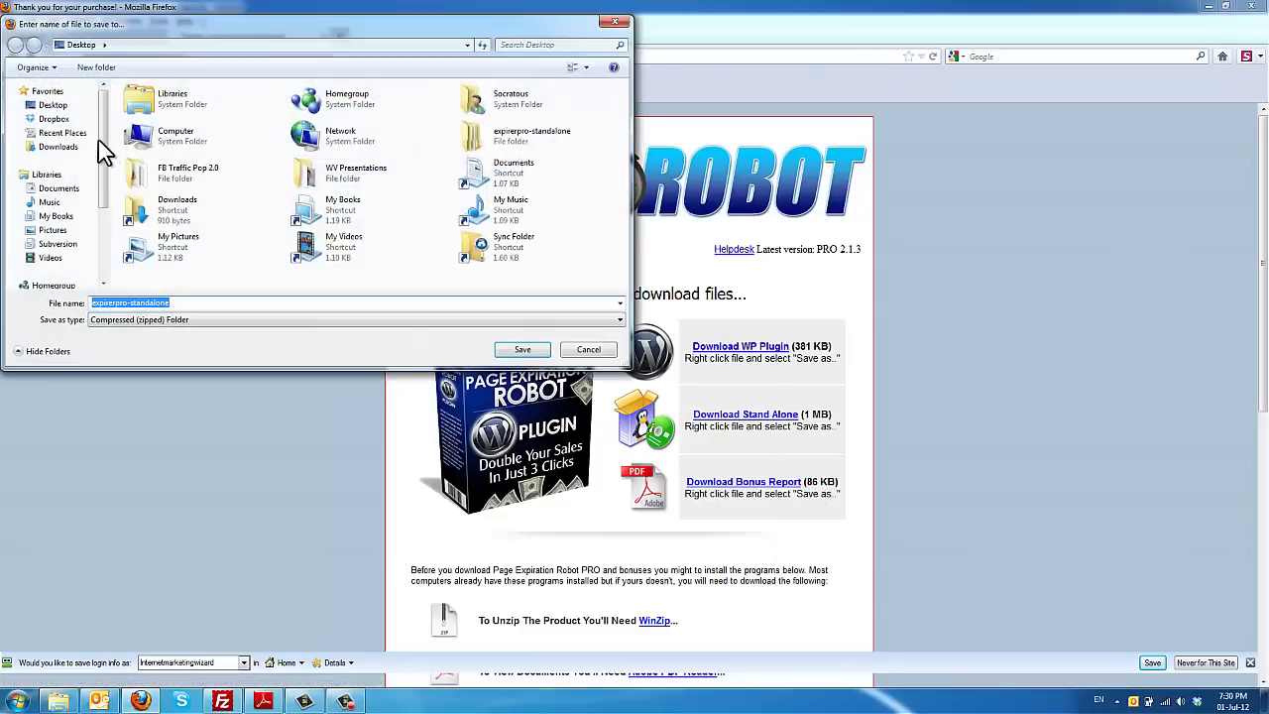
{"action": "left_click", "coordinate": [594, 352]}
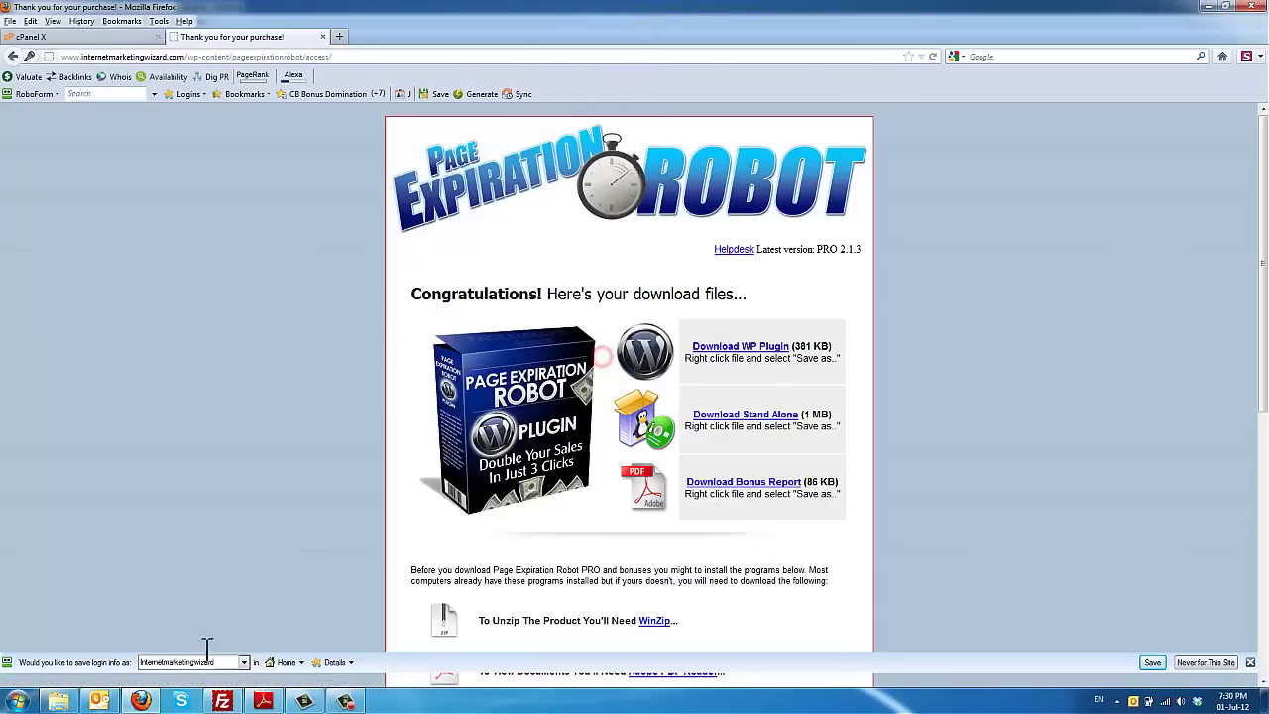
Step: Extract the downloaded expirerpro-standalone zip (436 items) into its own folder
{"action": "left_click", "coordinate": [59, 700]}
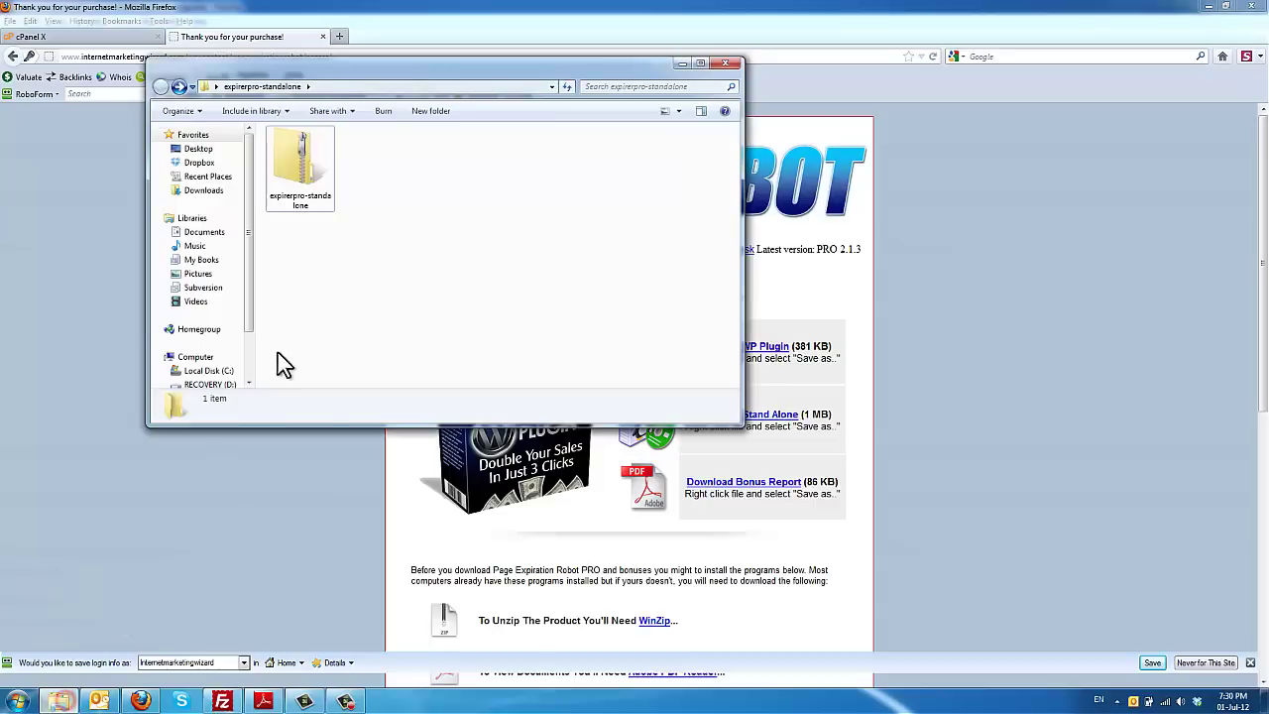
{"action": "right_click", "coordinate": [317, 174]}
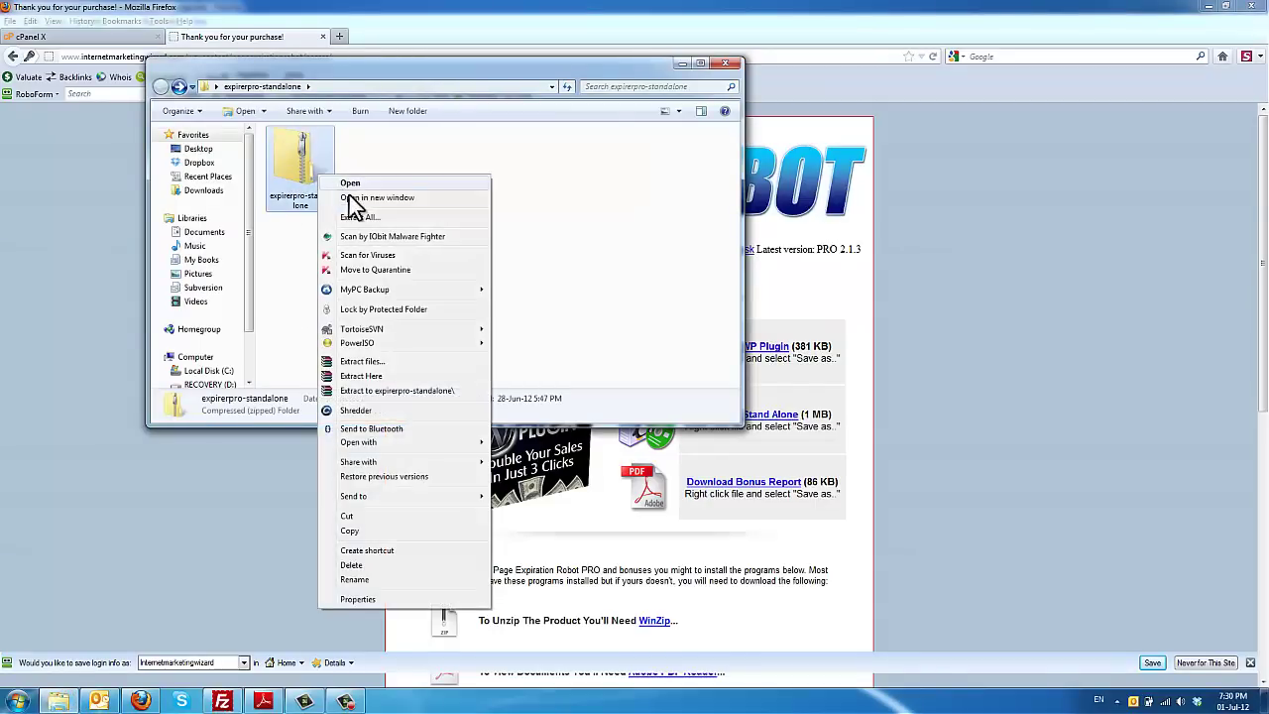
{"action": "left_click", "coordinate": [365, 213]}
{"action": "left_click", "coordinate": [758, 477]}
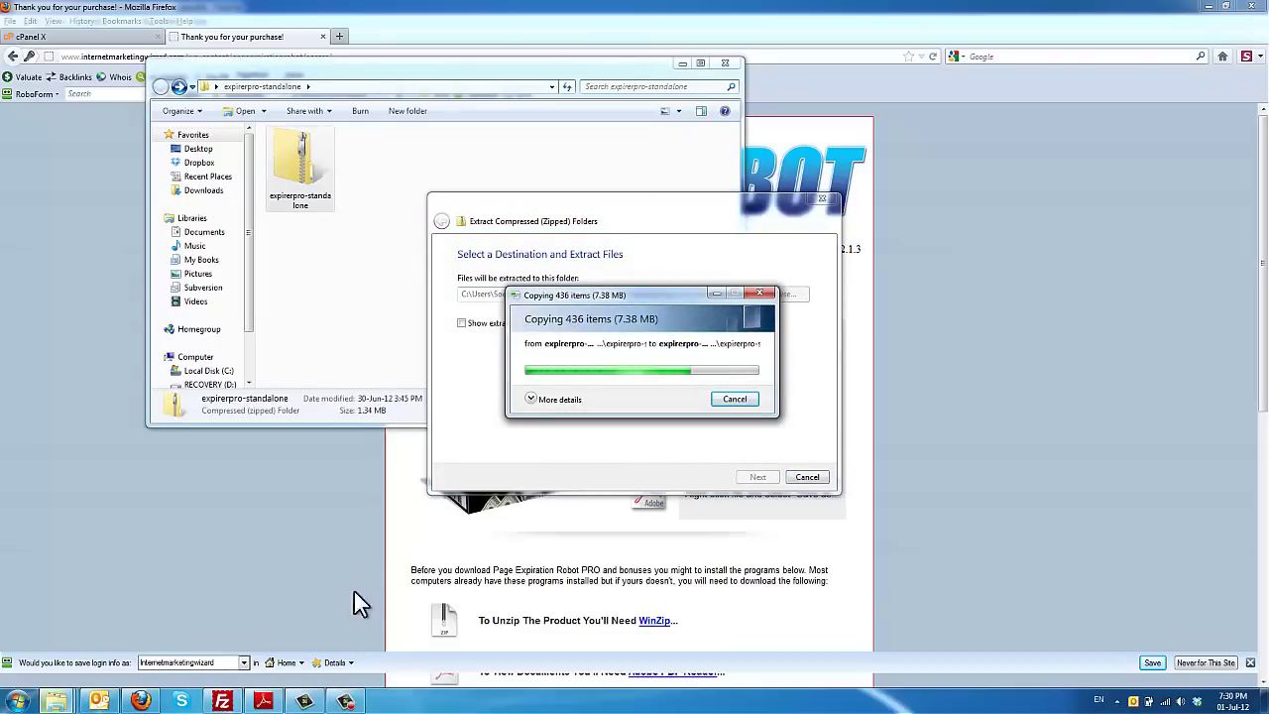
{"action": "left_click", "coordinate": [230, 701]}
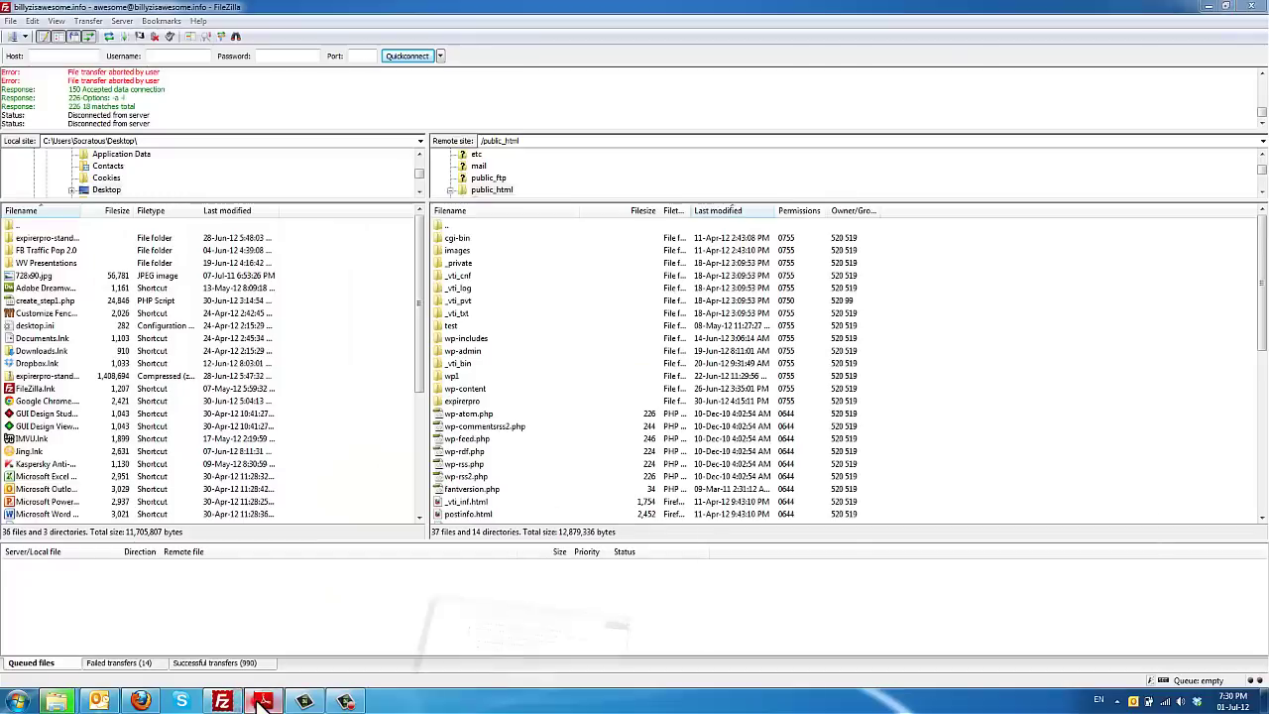
Step: Navigate FileZilla's remote listing to the server root and open public_html
{"action": "left_click", "coordinate": [56, 700]}
{"action": "left_click", "coordinate": [502, 244]}
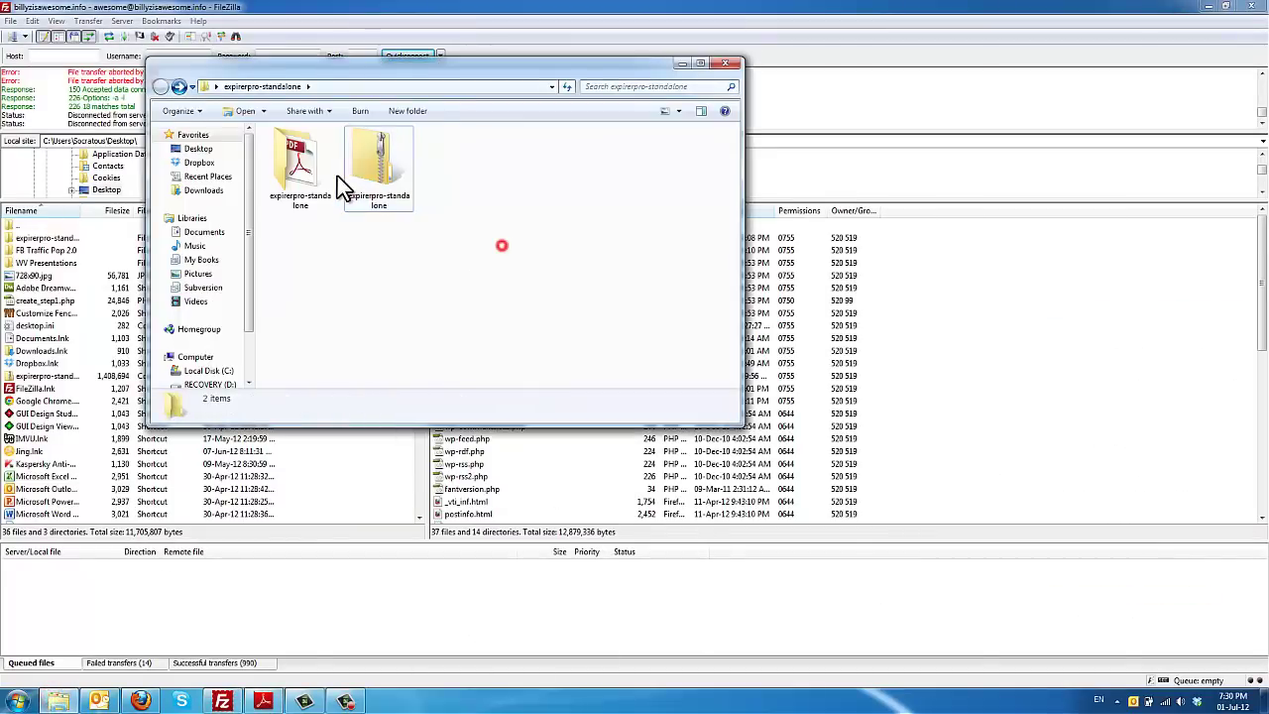
{"action": "left_click", "coordinate": [800, 4]}
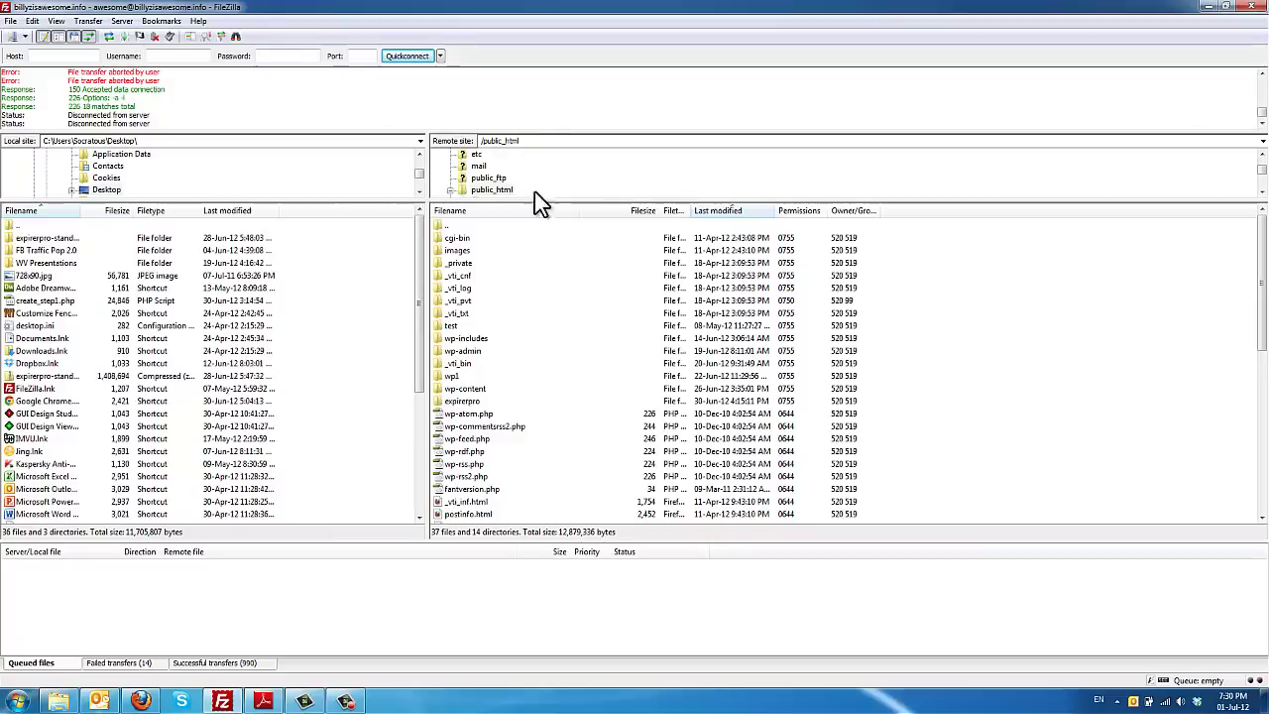
{"action": "left_click", "coordinate": [684, 169]}
{"action": "scroll", "coordinate": [686, 168], "scroll_direction": "up", "scroll_amount": 1}
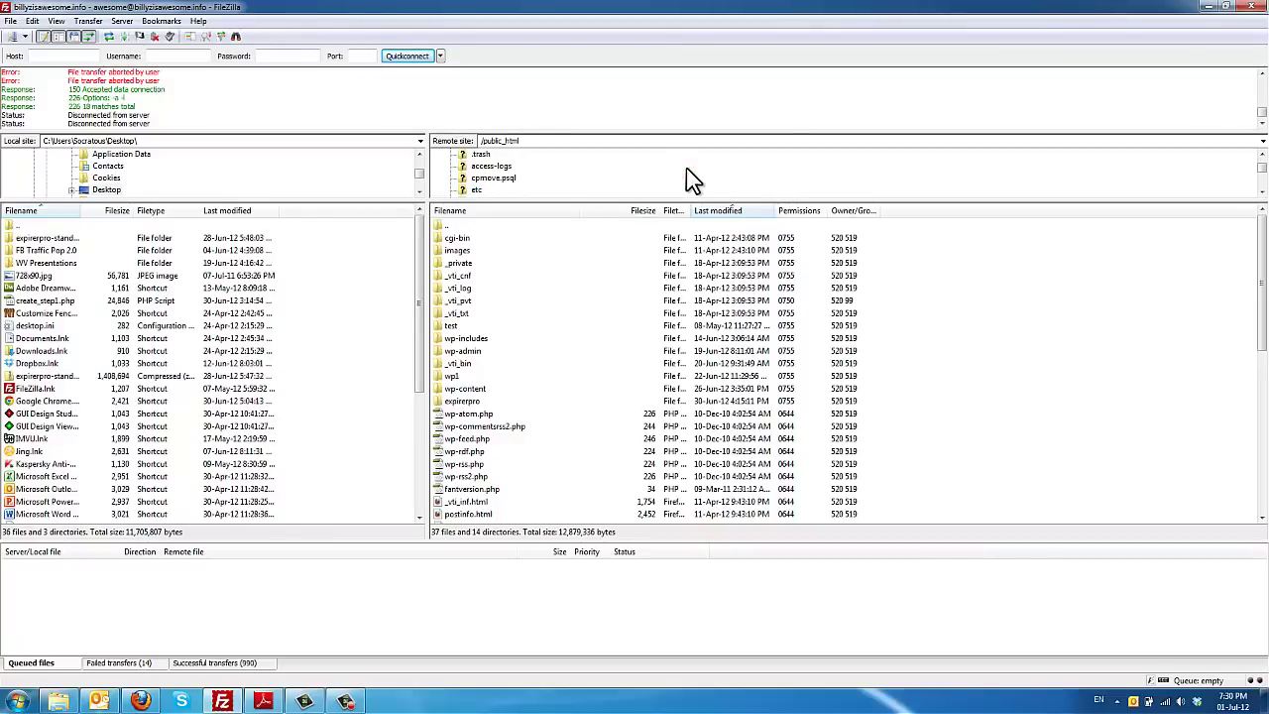
{"action": "scroll", "coordinate": [635, 175], "scroll_direction": "up", "scroll_amount": 2}
{"action": "left_click", "coordinate": [462, 157]}
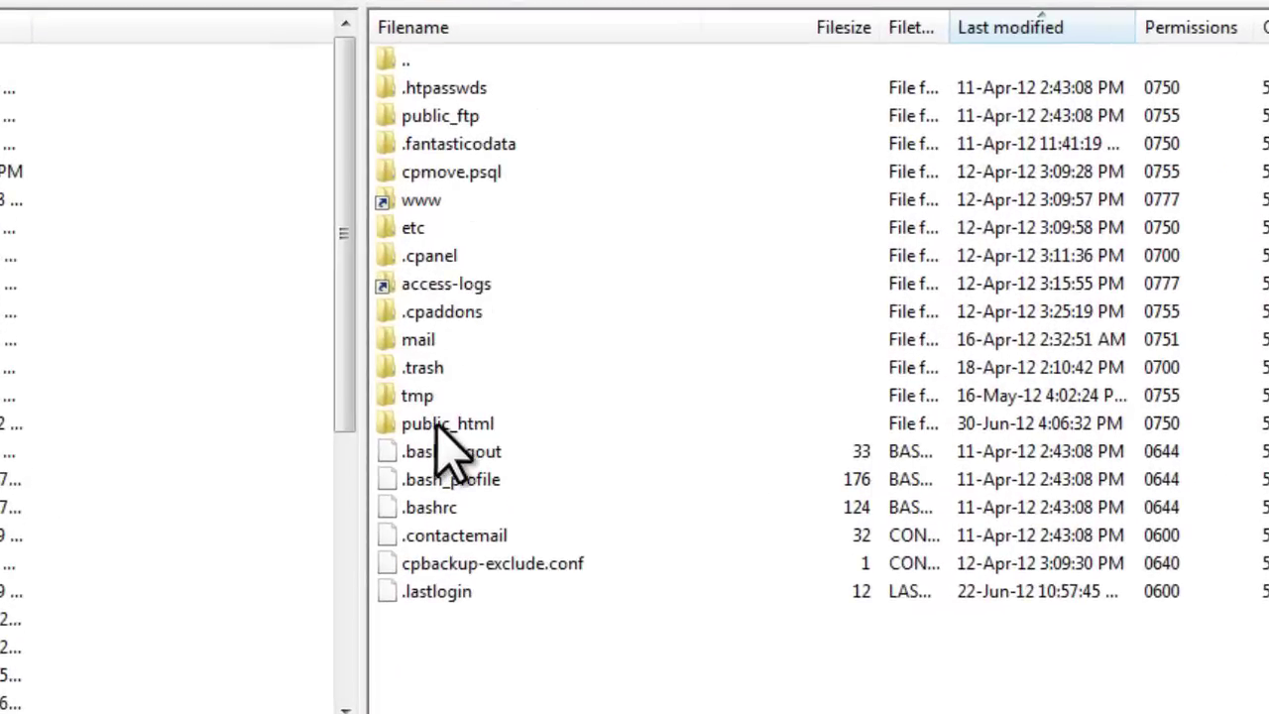
{"action": "double_click", "coordinate": [438, 424]}
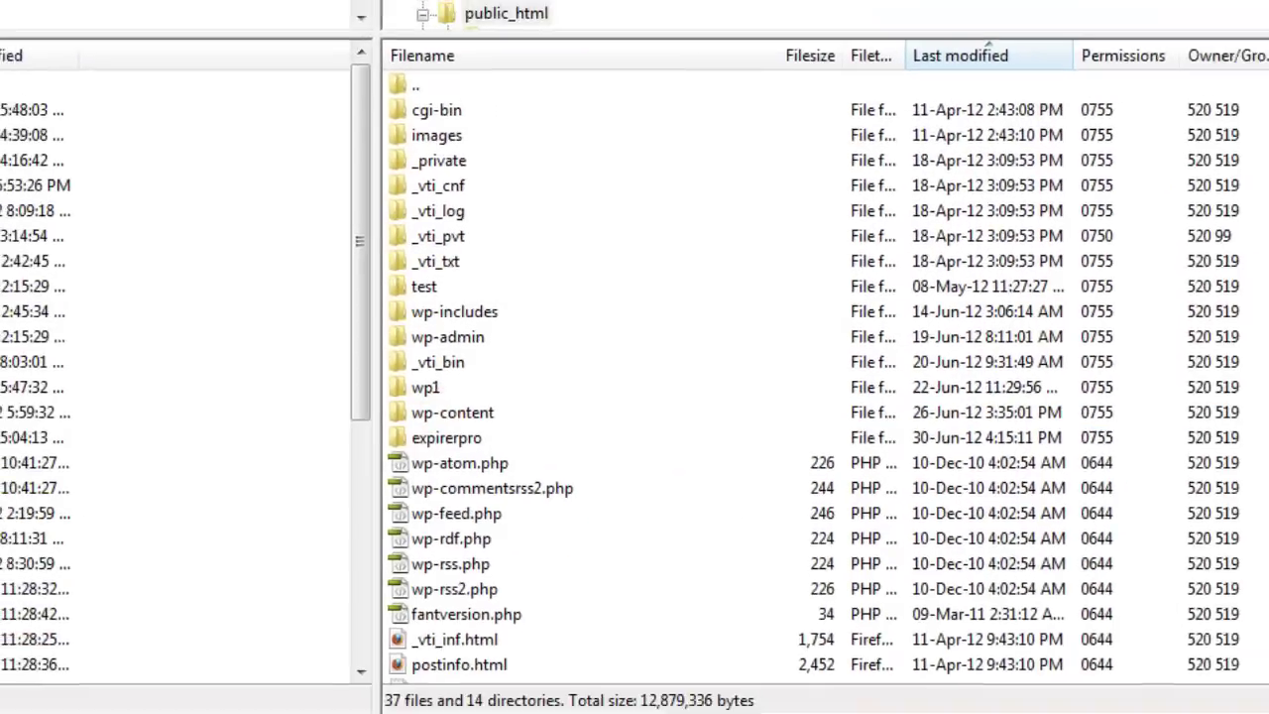
Step: Open expirerpro-standalone and drag its expirerpro folder into the server's public_html
{"action": "key", "text": "alt+Tab"}
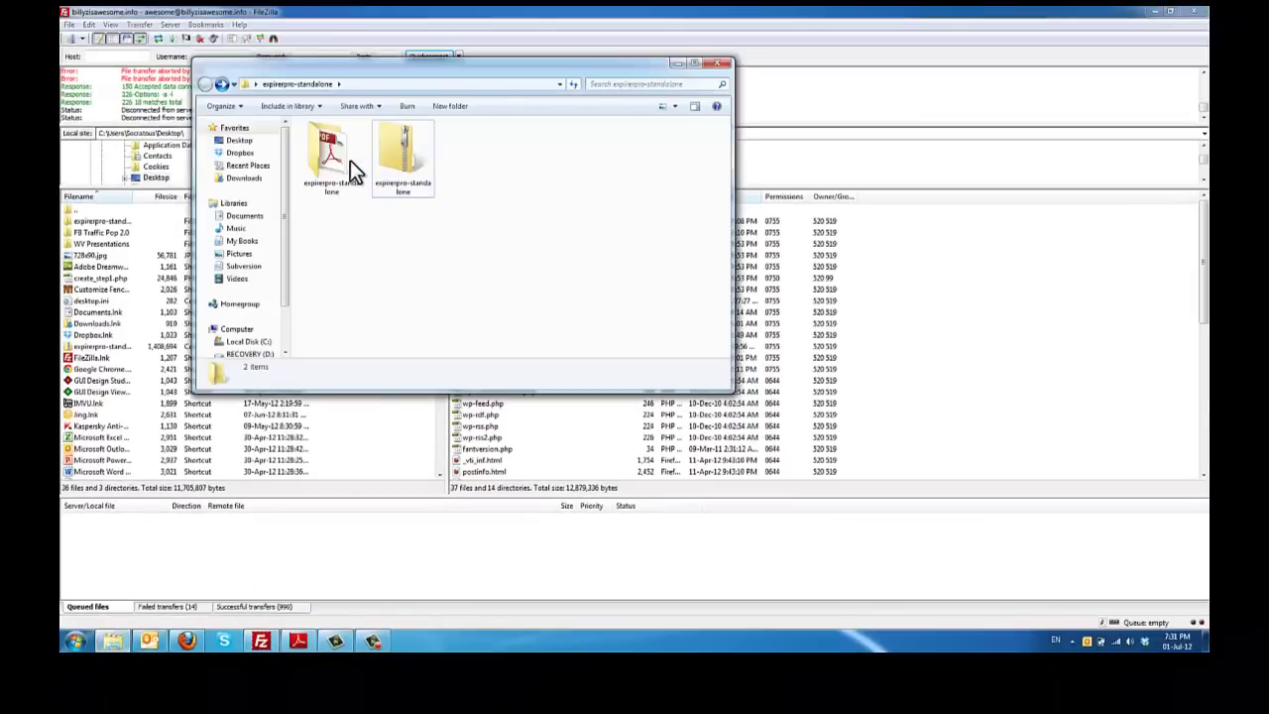
{"action": "left_click", "coordinate": [350, 159]}
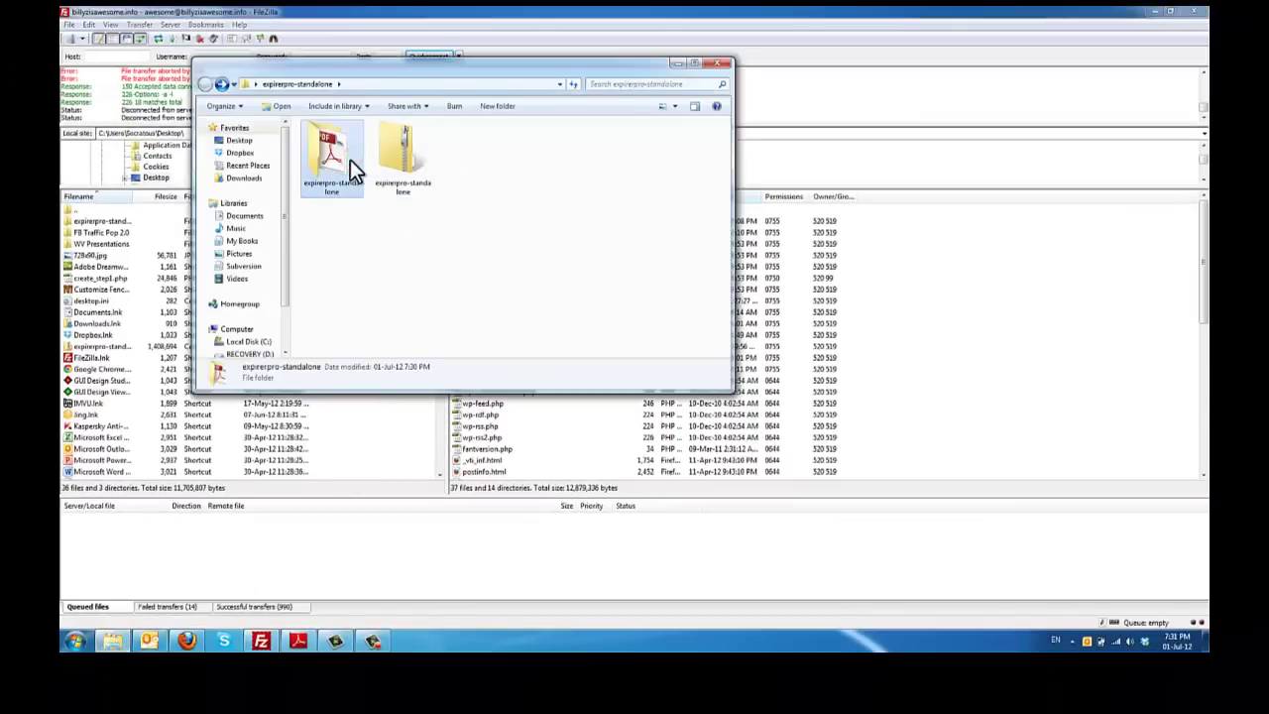
{"action": "double_click", "coordinate": [350, 159]}
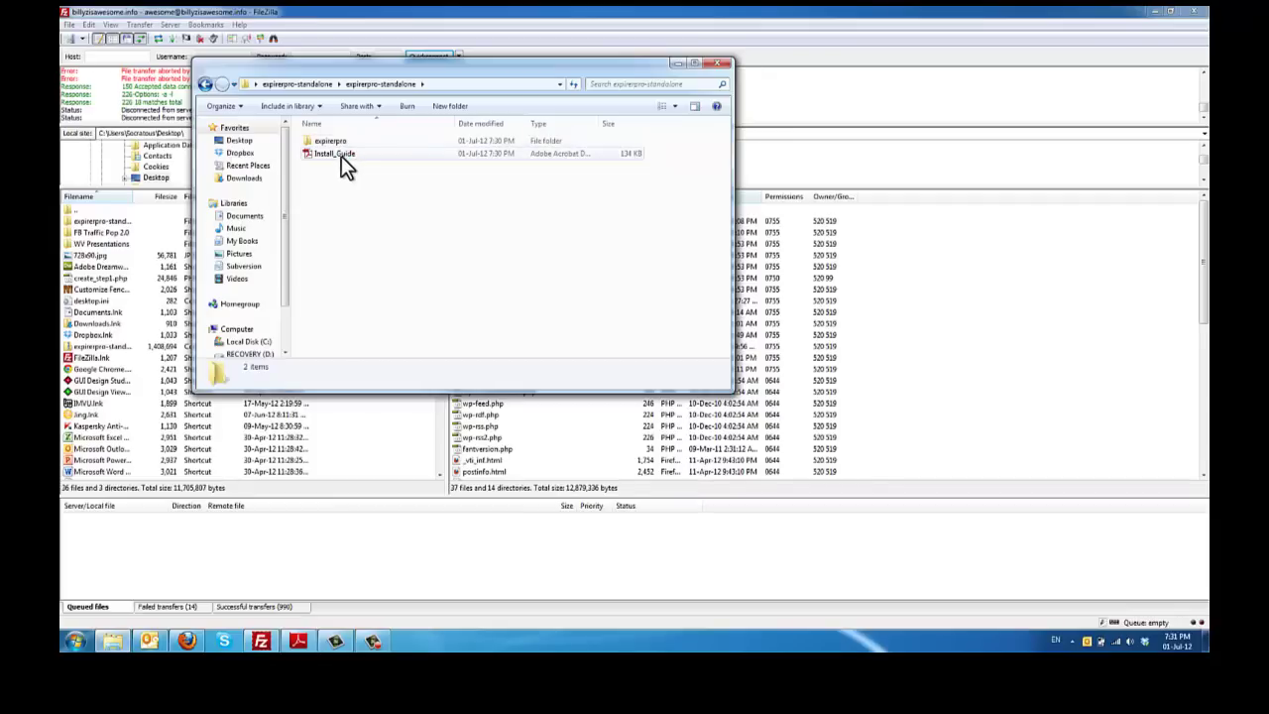
{"action": "left_click", "coordinate": [341, 154]}
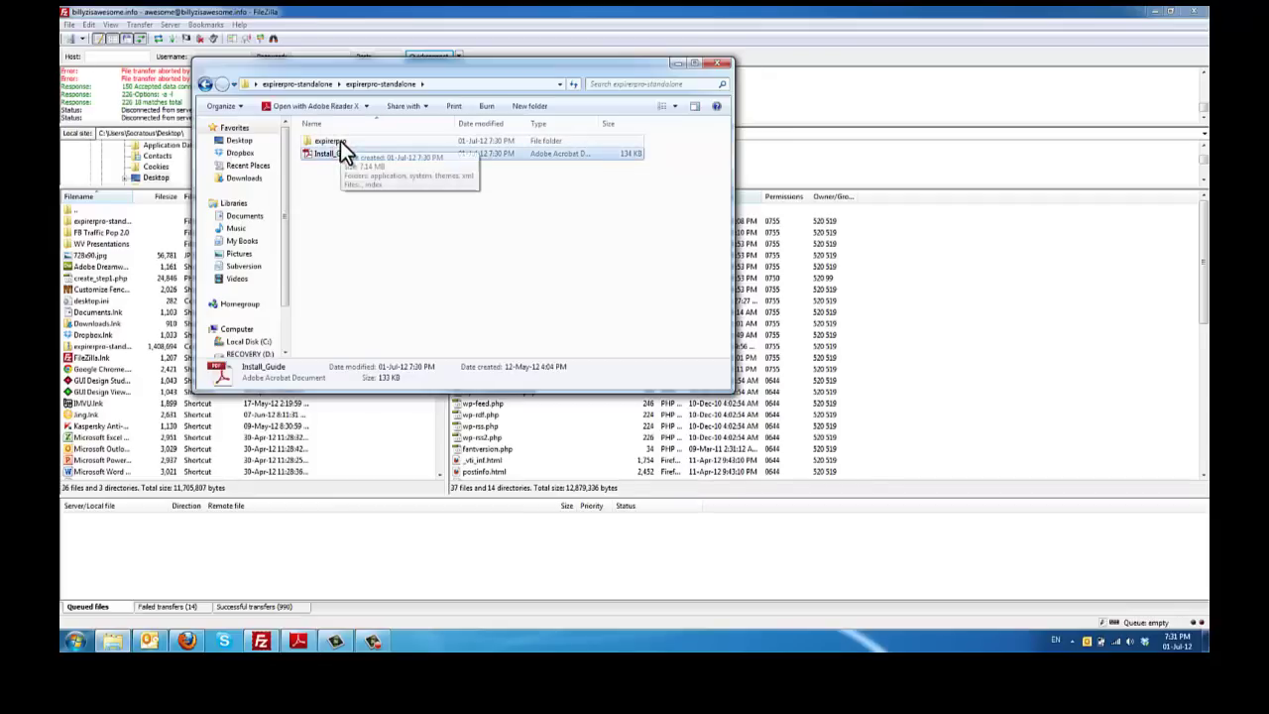
{"action": "left_click_drag", "start_coordinate": [347, 141], "coordinate": [942, 375]}
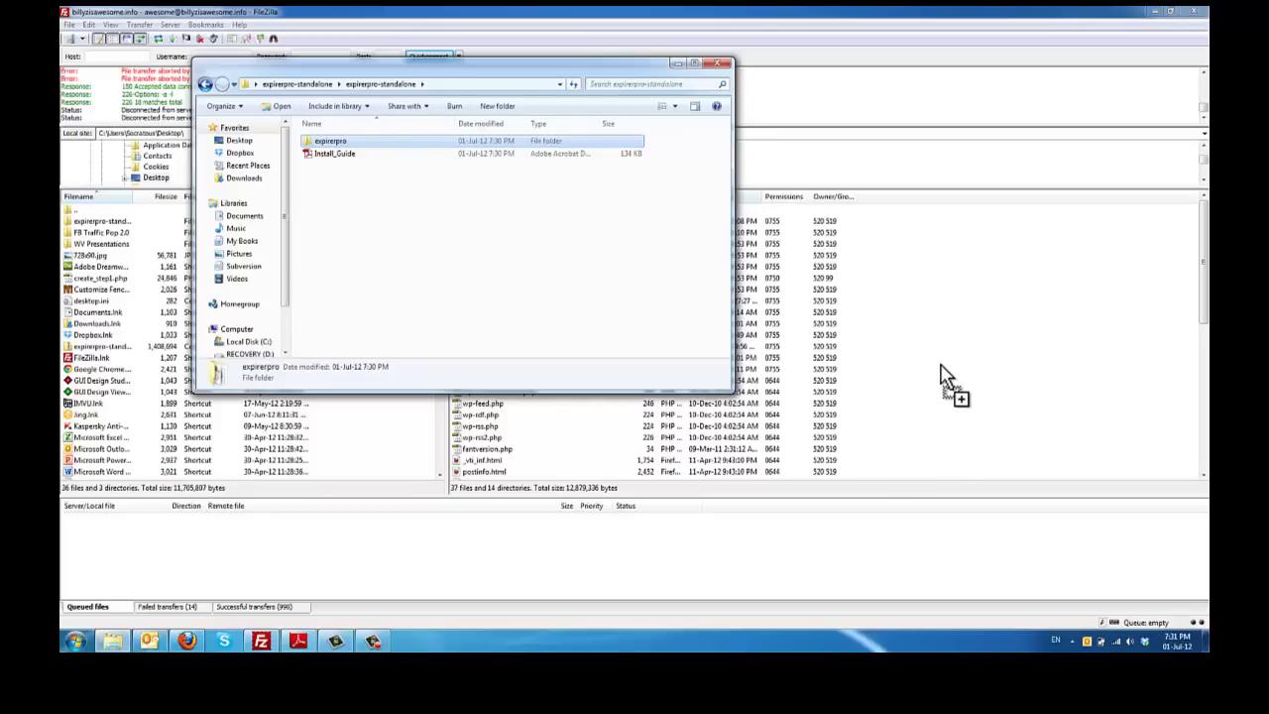
{"action": "left_click_drag", "start_coordinate": [941, 374], "coordinate": [942, 374]}
Step: Wait for the expirerpro upload to finish: 1436 successful, 20 failed transfers
{"action": "left_click", "coordinate": [926, 17]}
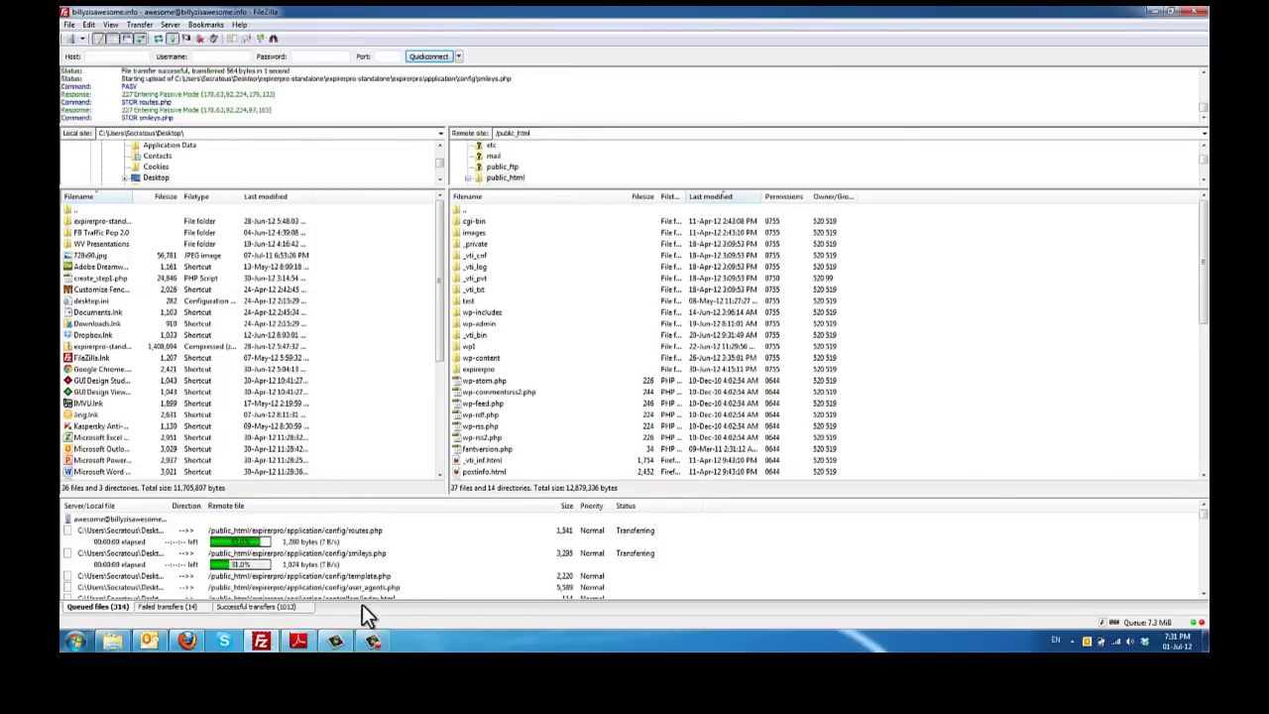
{"action": "mouse_move", "coordinate": [375, 640]}
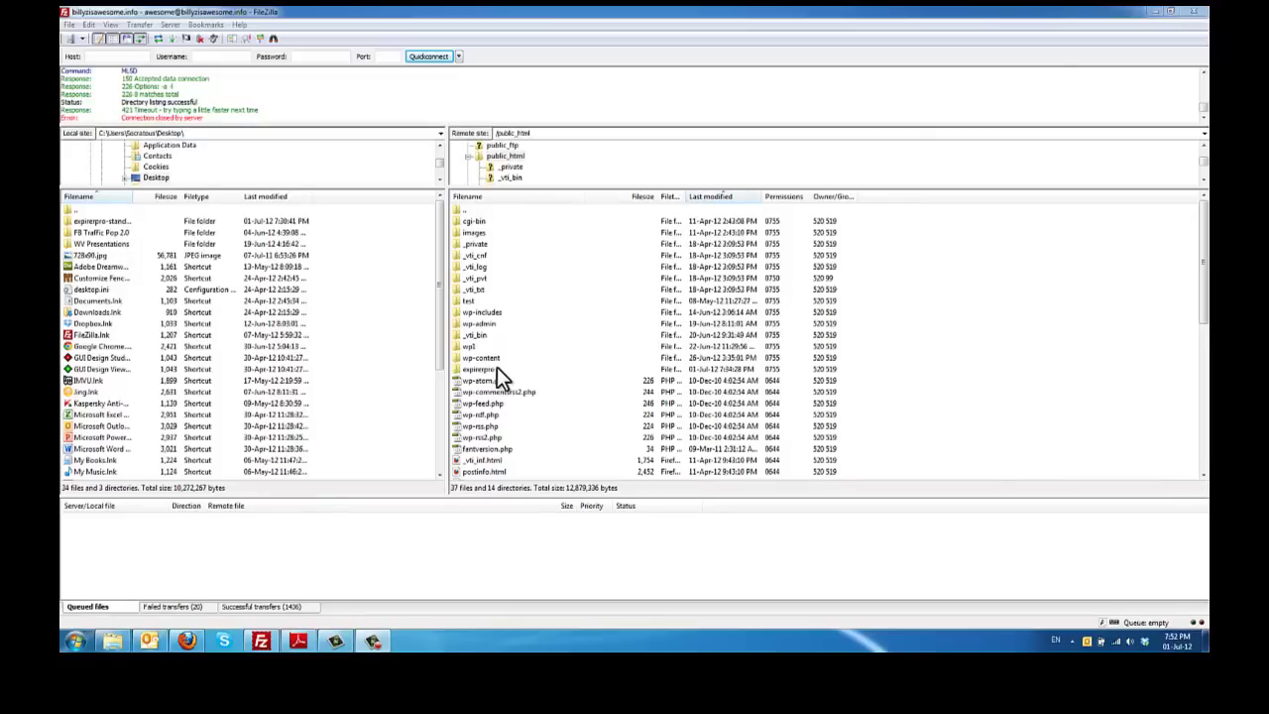
Step: Open expirerpro/application and confirm the config folder's permissions read 755, leaving them unchanged
{"action": "double_click", "coordinate": [492, 368]}
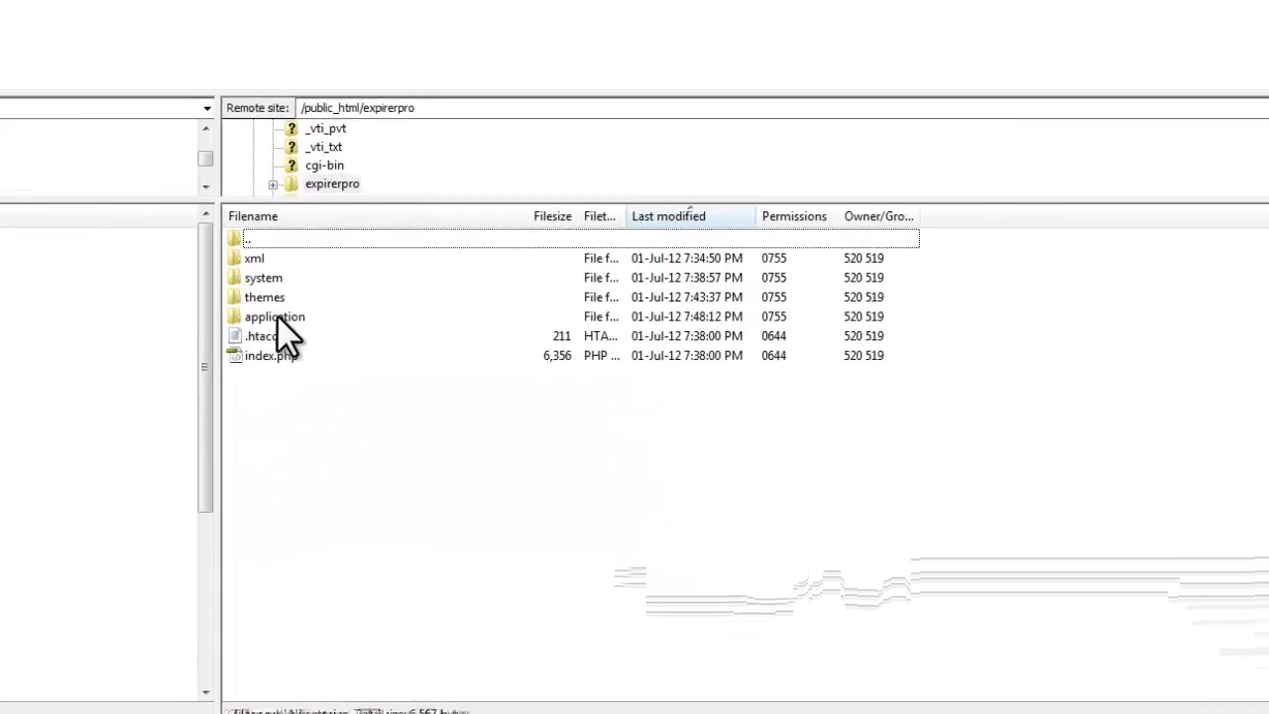
{"action": "left_click", "coordinate": [483, 255]}
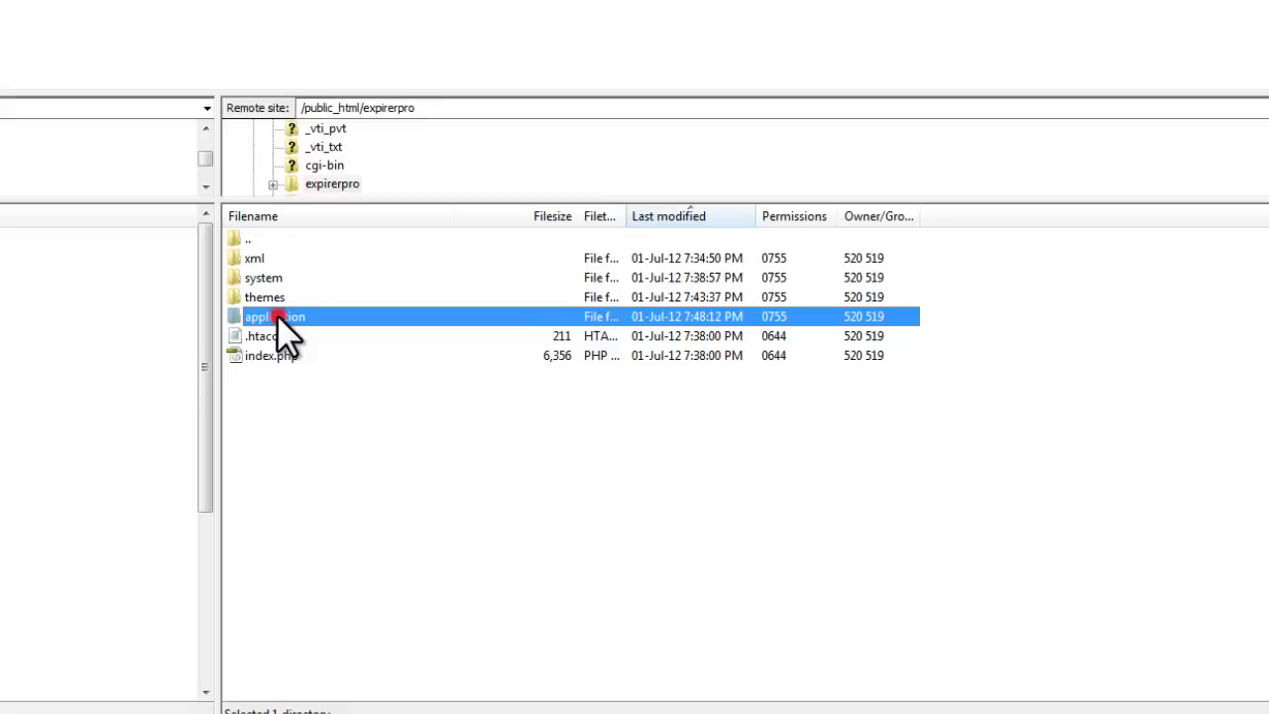
{"action": "double_click", "coordinate": [276, 314]}
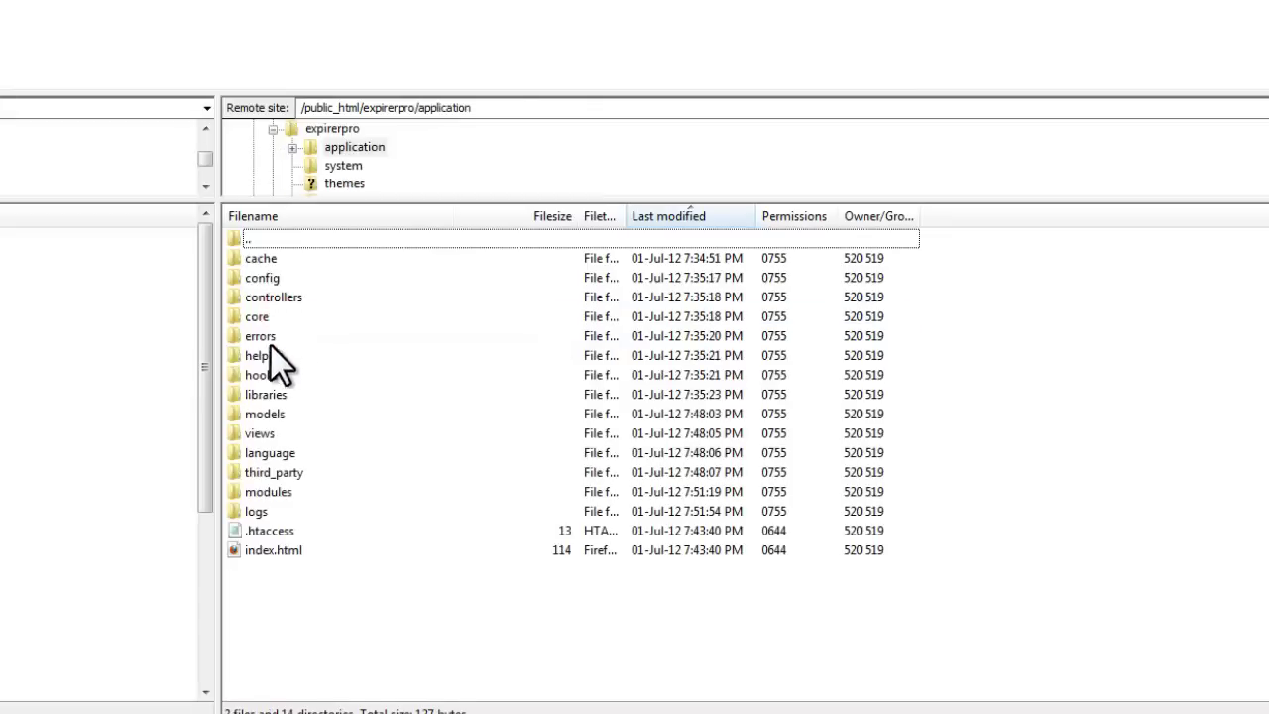
{"action": "right_click", "coordinate": [255, 279]}
{"action": "left_click", "coordinate": [338, 486]}
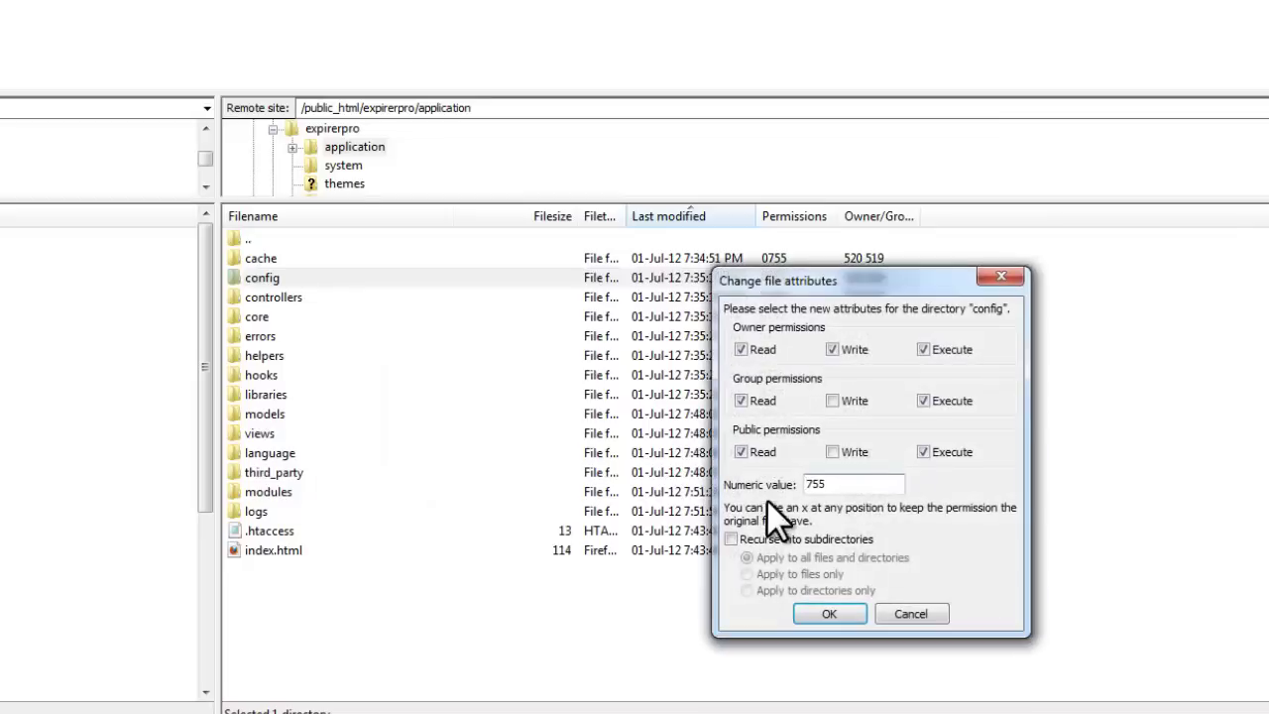
{"action": "double_click", "coordinate": [835, 484]}
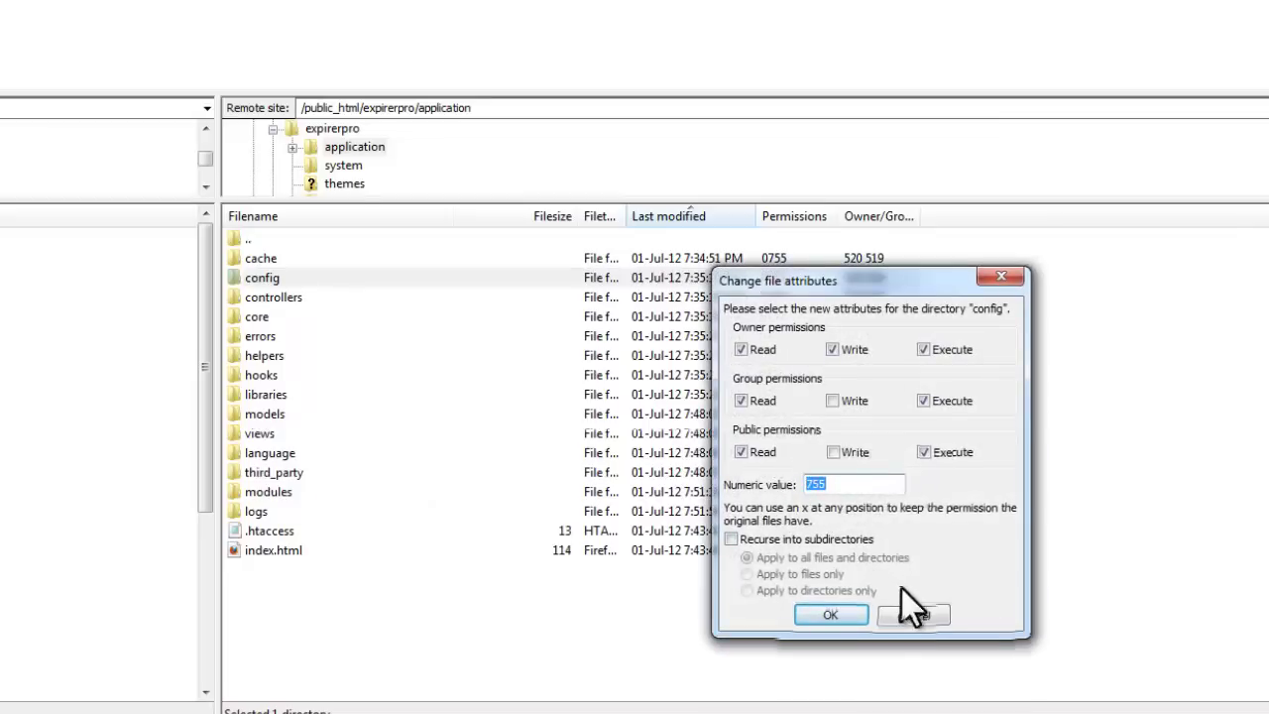
{"action": "left_click", "coordinate": [913, 614]}
Step: Return to expirerpro and check the xml folder's permissions, cancelling without changes
{"action": "left_click", "coordinate": [748, 626]}
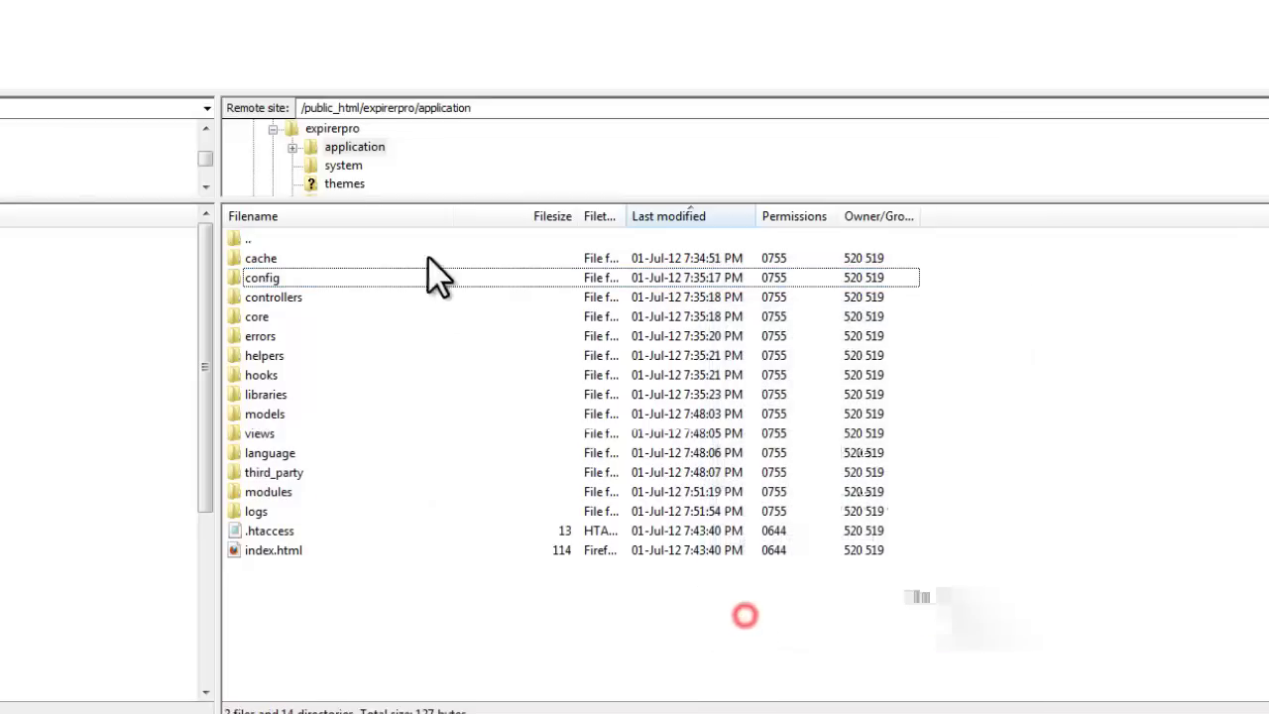
{"action": "left_click", "coordinate": [337, 128]}
{"action": "right_click", "coordinate": [258, 257]}
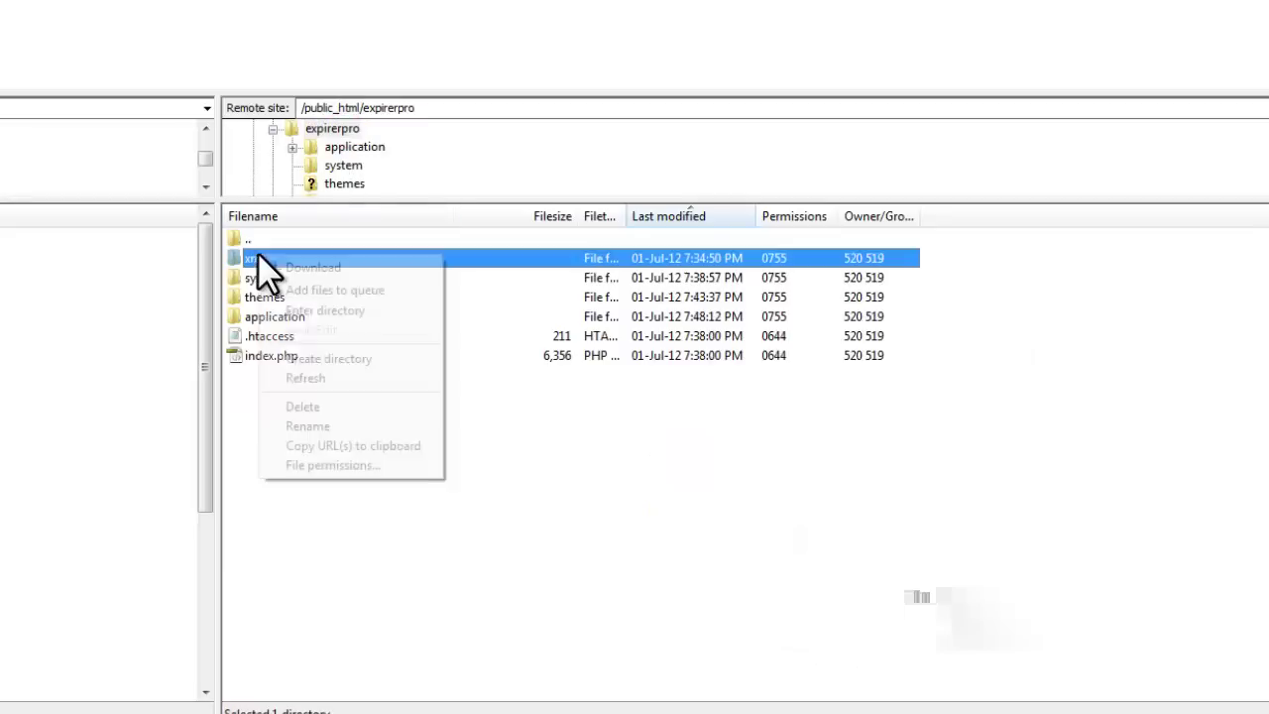
{"action": "left_click", "coordinate": [333, 464]}
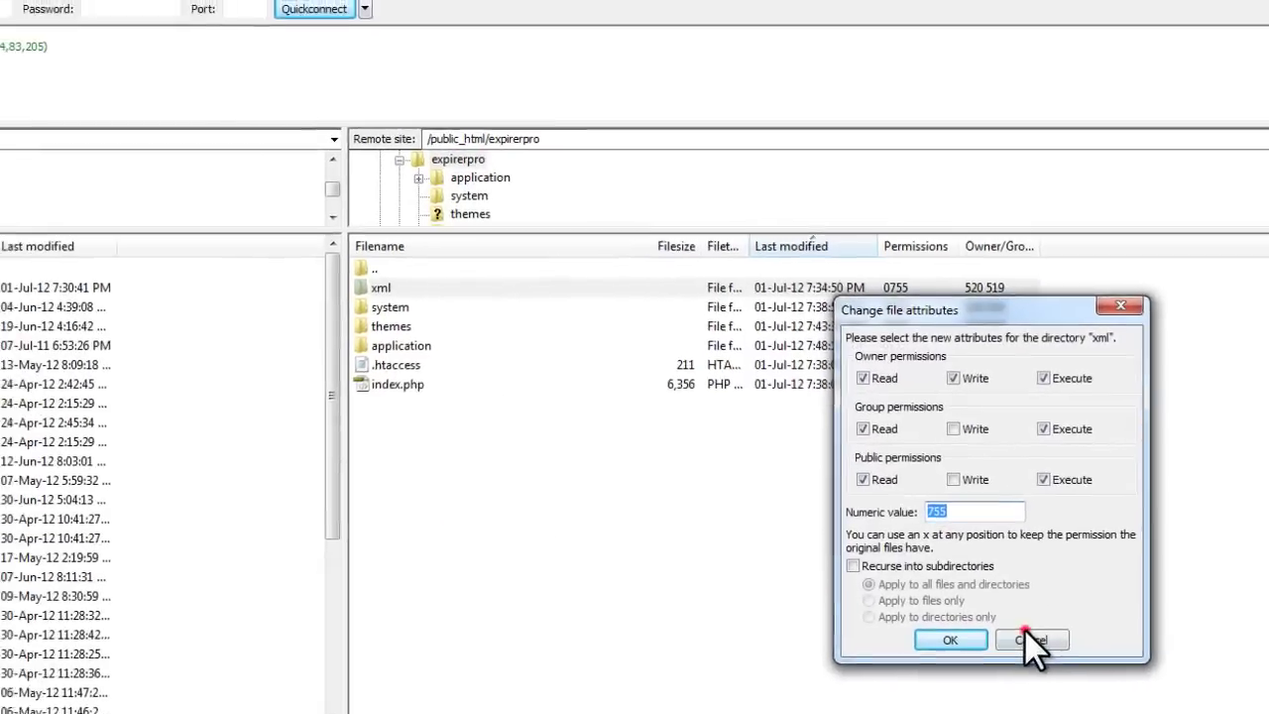
{"action": "left_click", "coordinate": [1026, 635]}
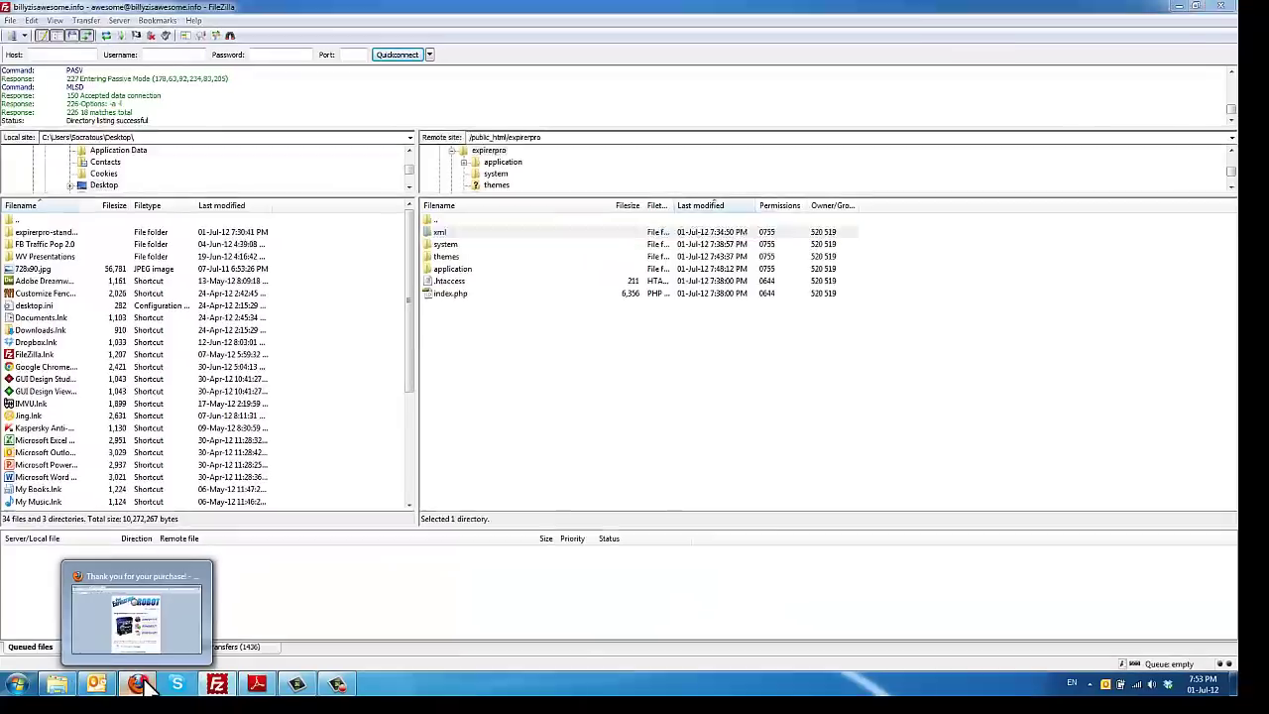
Step: Load the site's expirerpro installer page in a new Firefox tab
{"action": "left_click", "coordinate": [137, 684]}
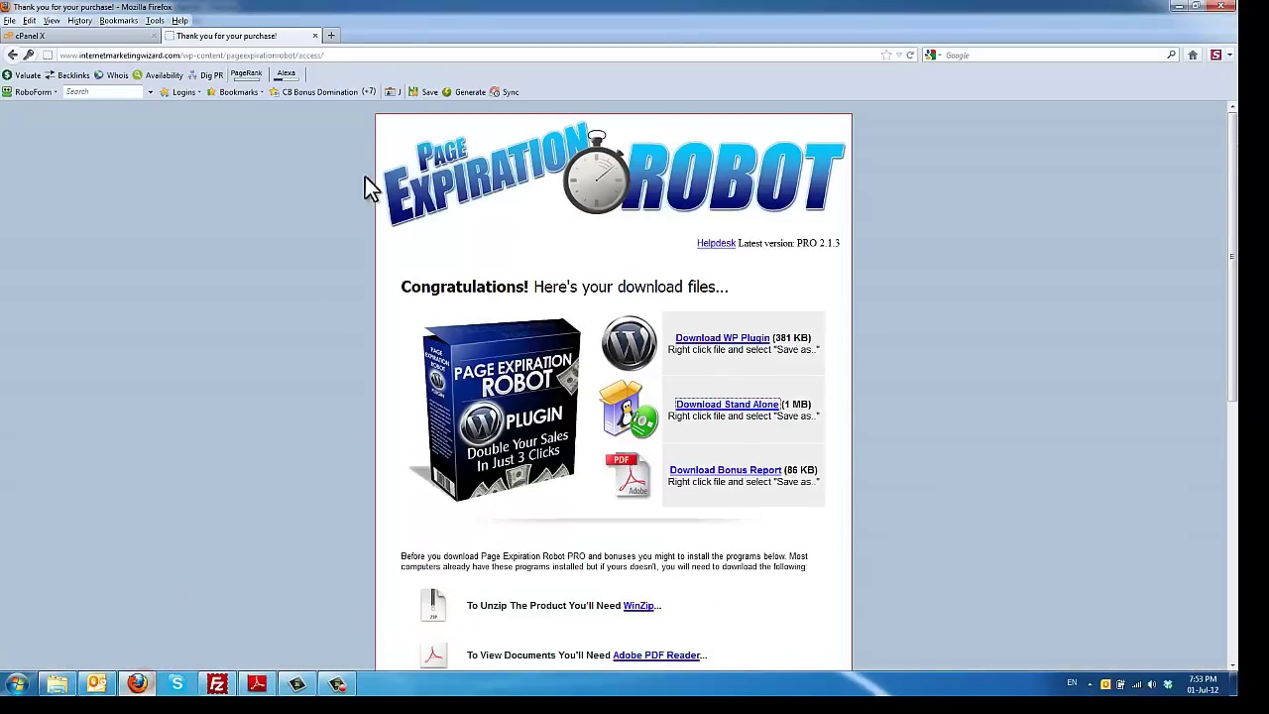
{"action": "left_click", "coordinate": [334, 37]}
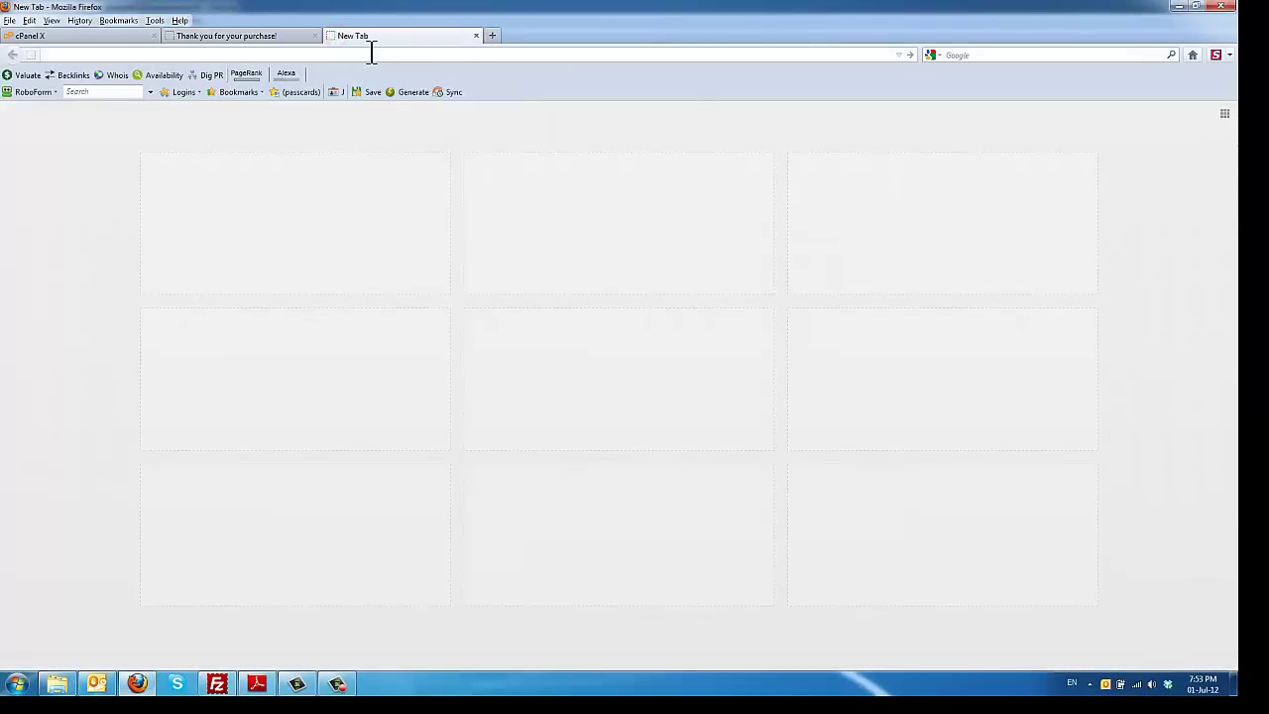
{"action": "type", "text": "bil"}
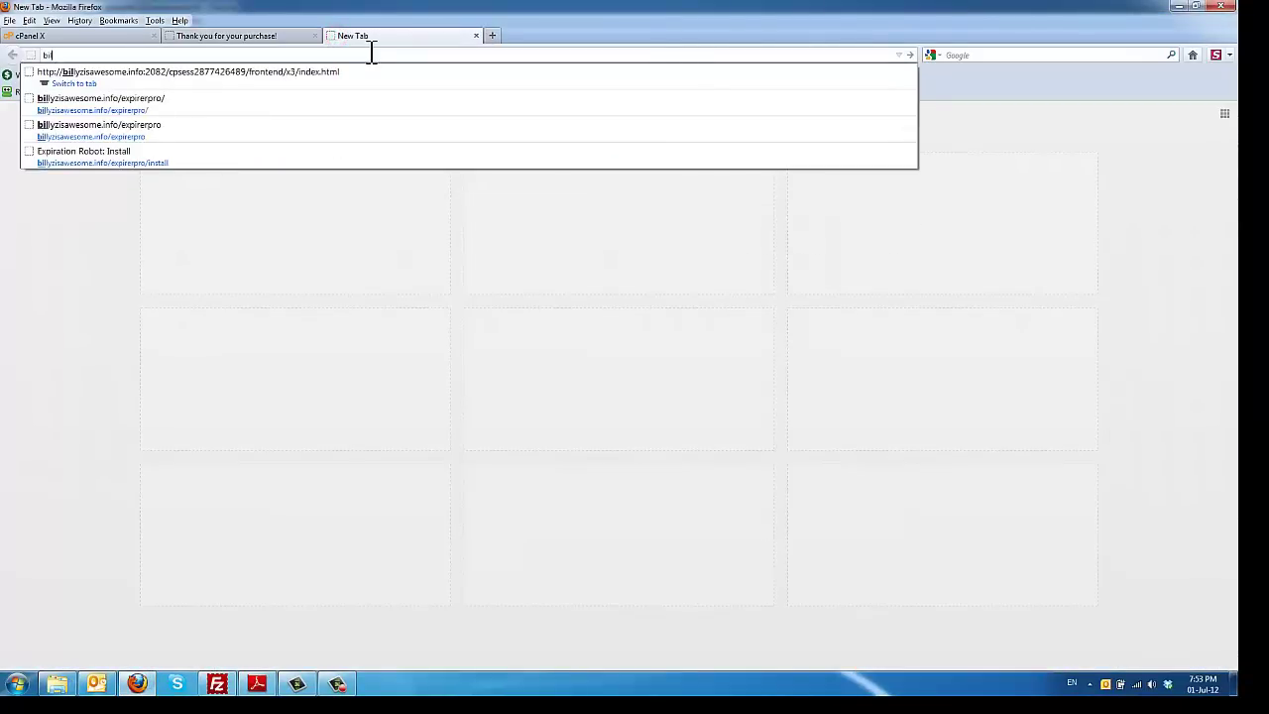
{"action": "key", "text": "Down"}
{"action": "key", "text": "Down"}
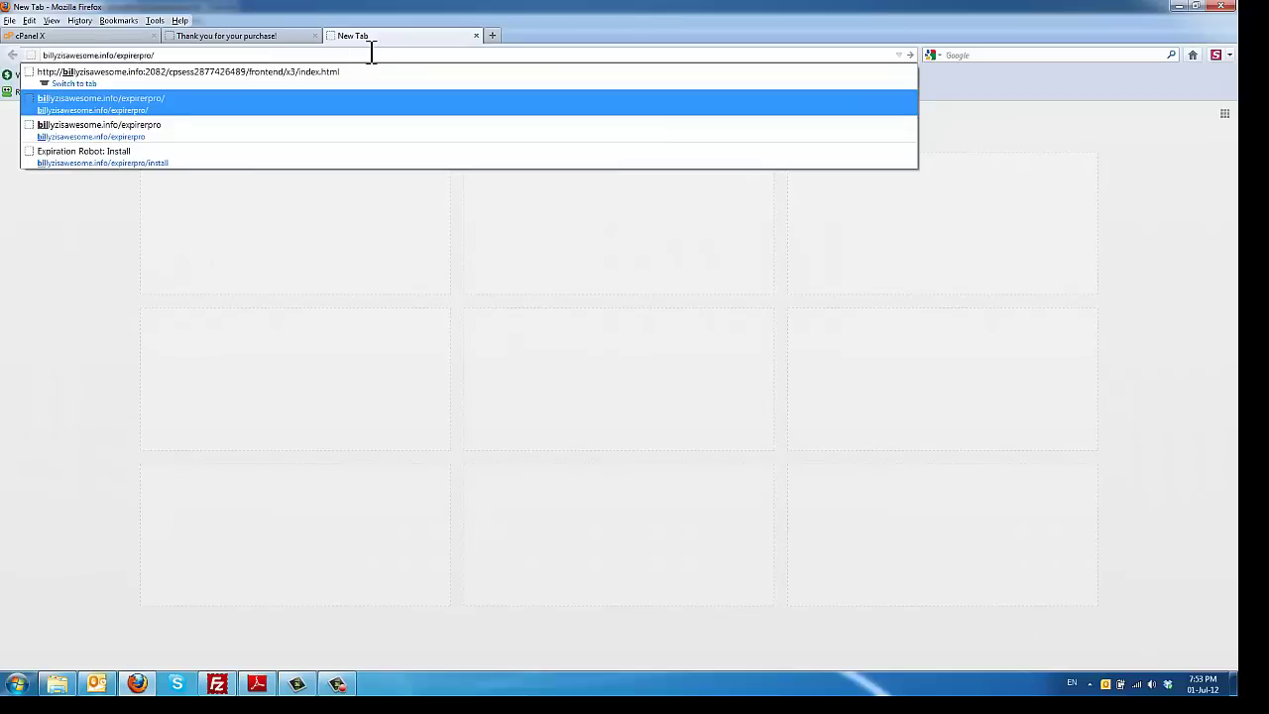
{"action": "key", "text": "Return"}
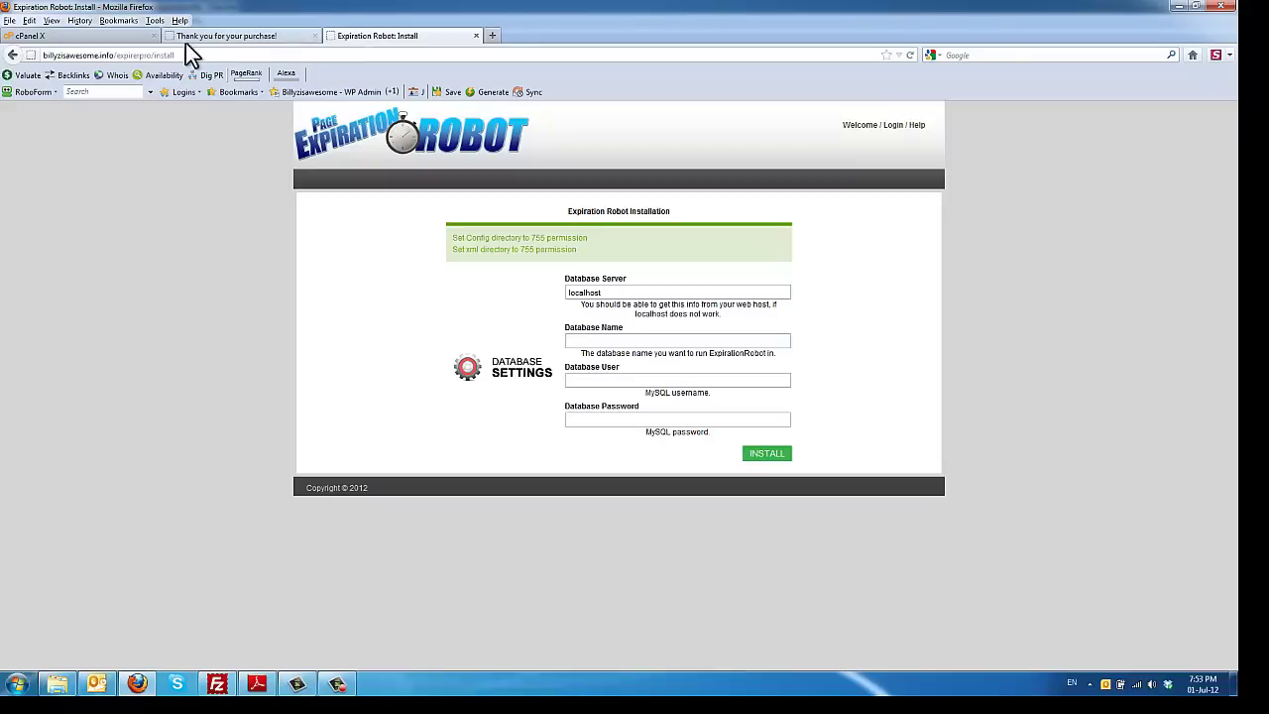
{"action": "left_click", "coordinate": [114, 40]}
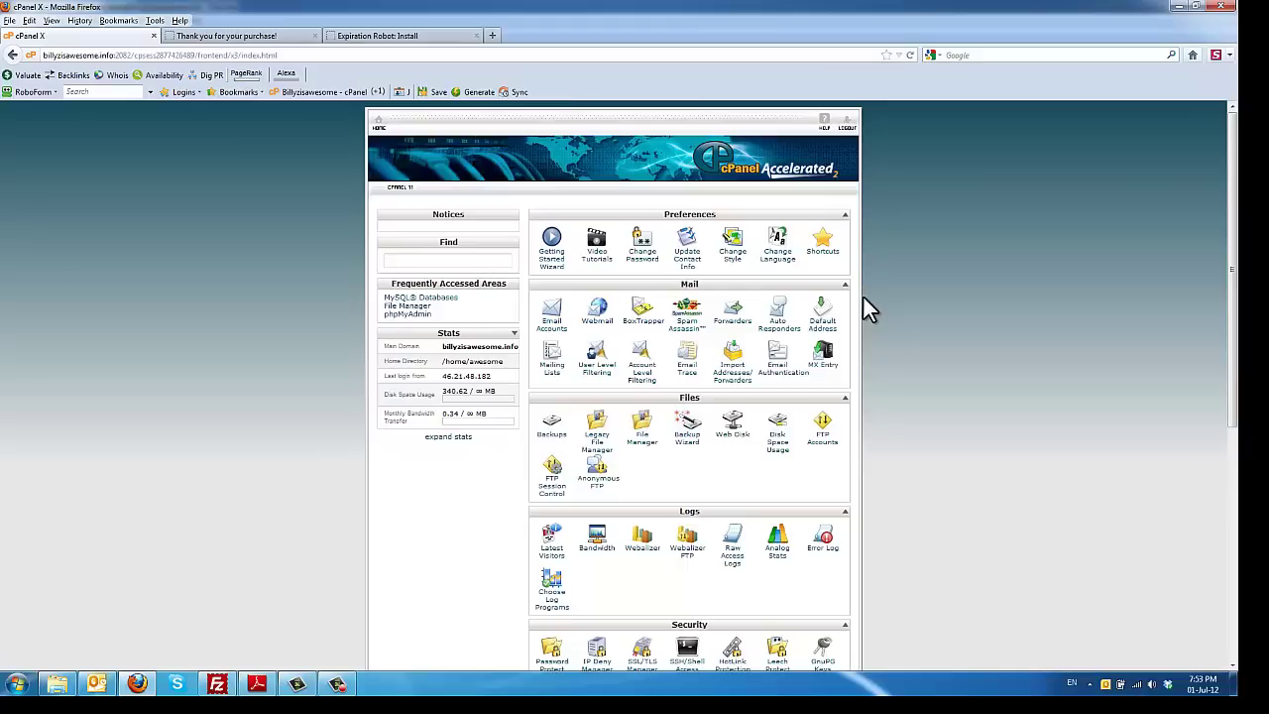
Step: Create the MySQL database expirer on cPanel's MySQL Databases page
{"action": "scroll", "coordinate": [872, 305], "scroll_direction": "down", "scroll_amount": 4}
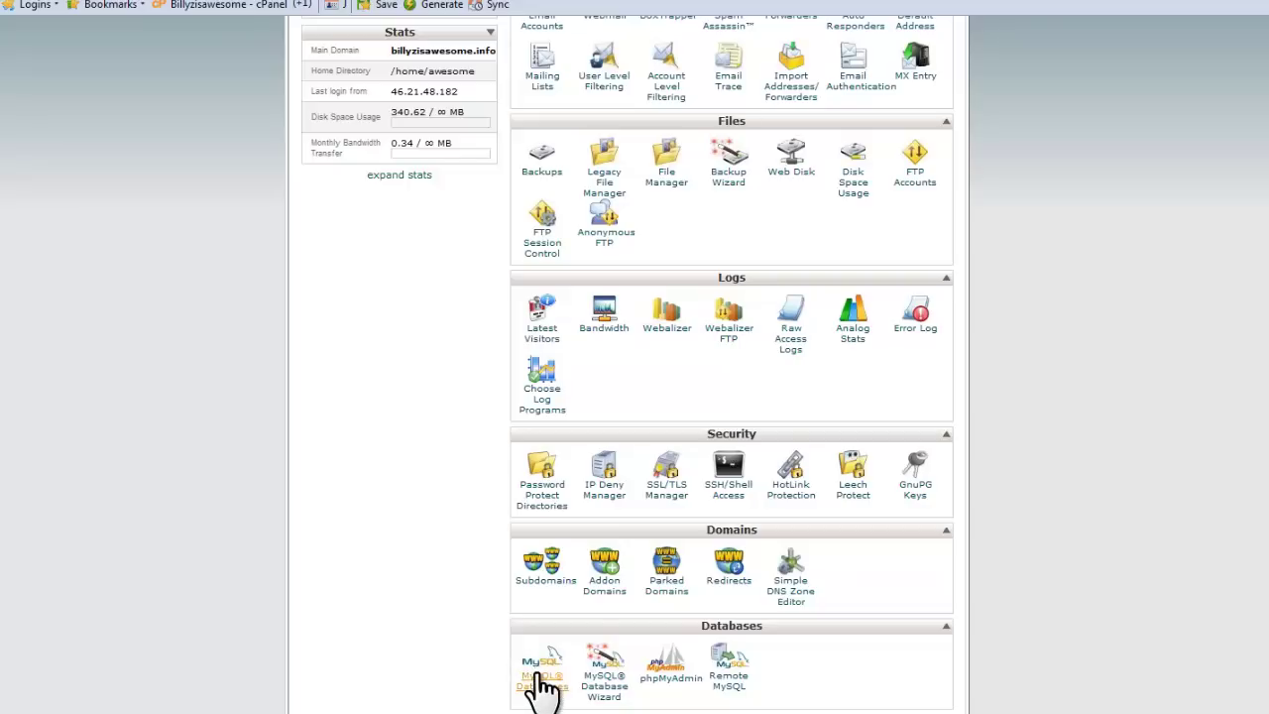
{"action": "left_click", "coordinate": [536, 676]}
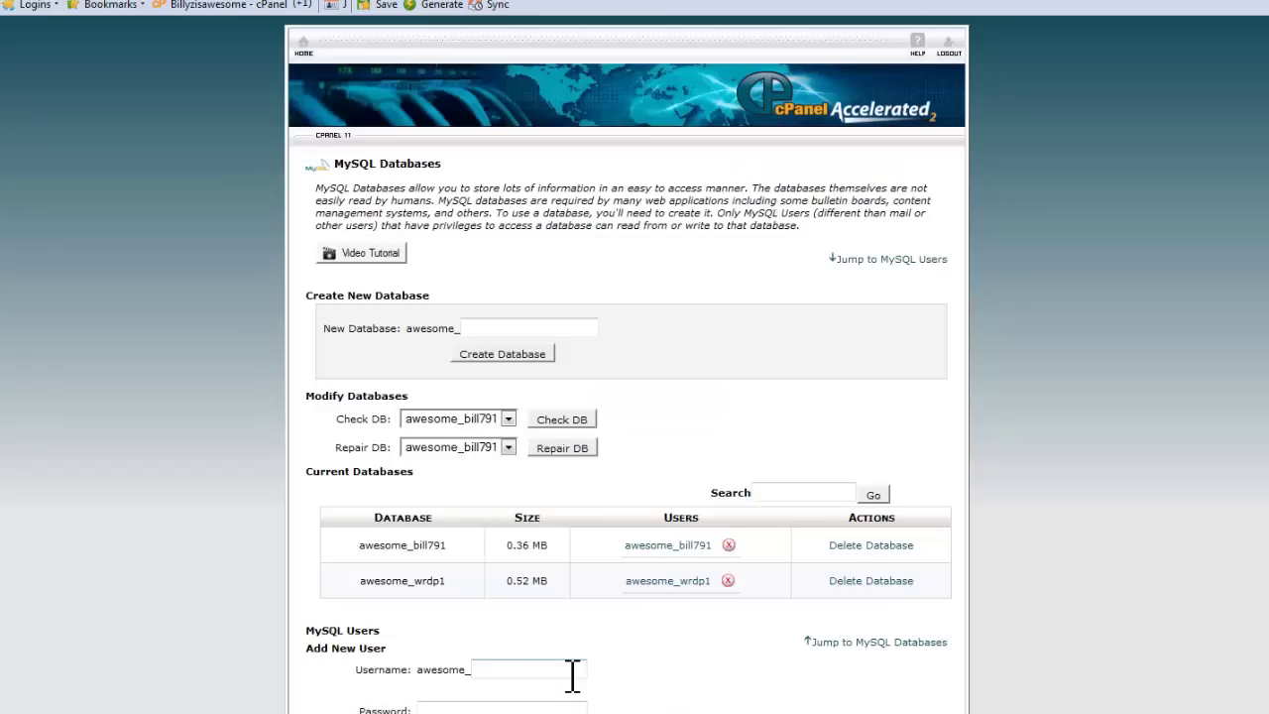
{"action": "left_click", "coordinate": [484, 328]}
{"action": "type", "text": "exp"}
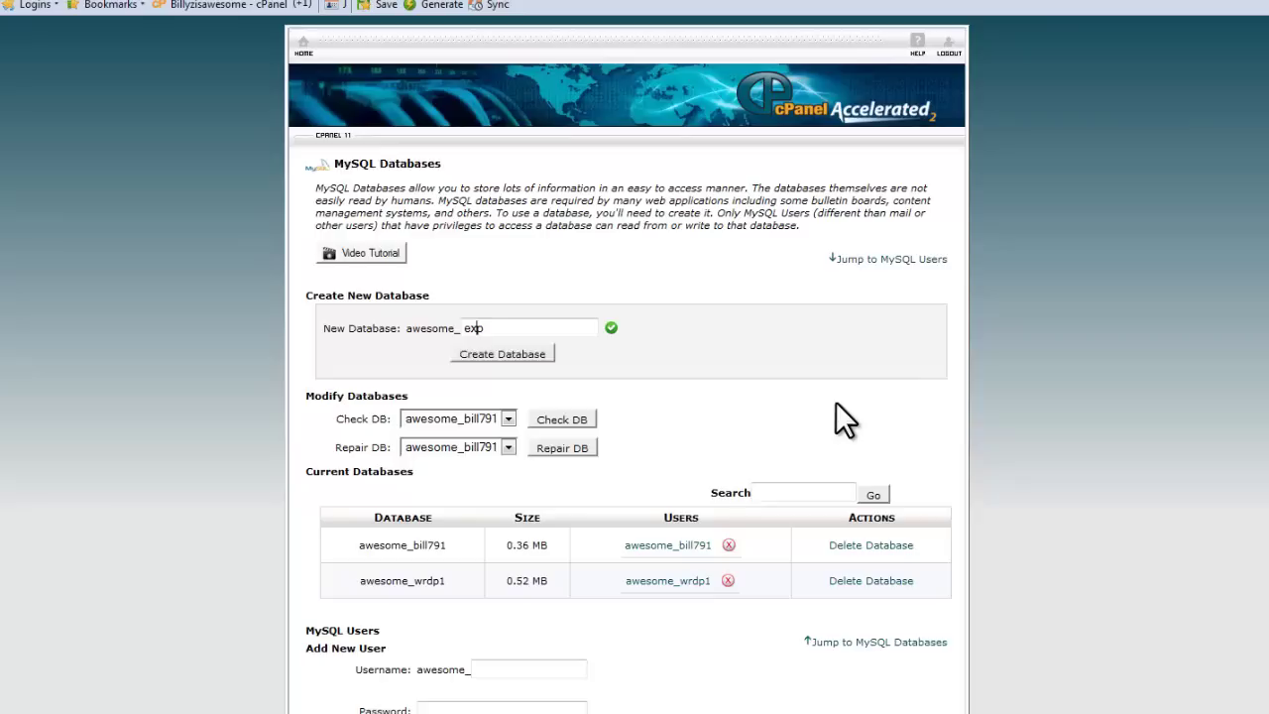
{"action": "key", "text": "Down"}
{"action": "key", "text": "Return"}
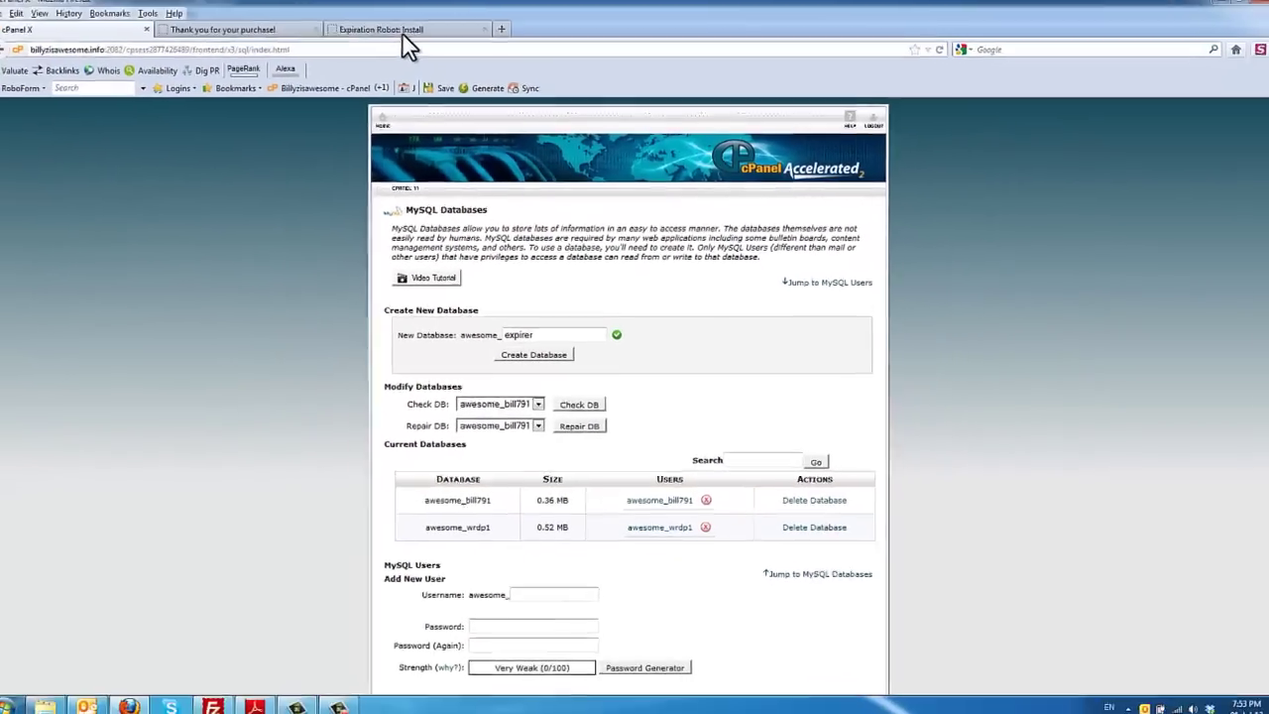
{"action": "left_click", "coordinate": [406, 40]}
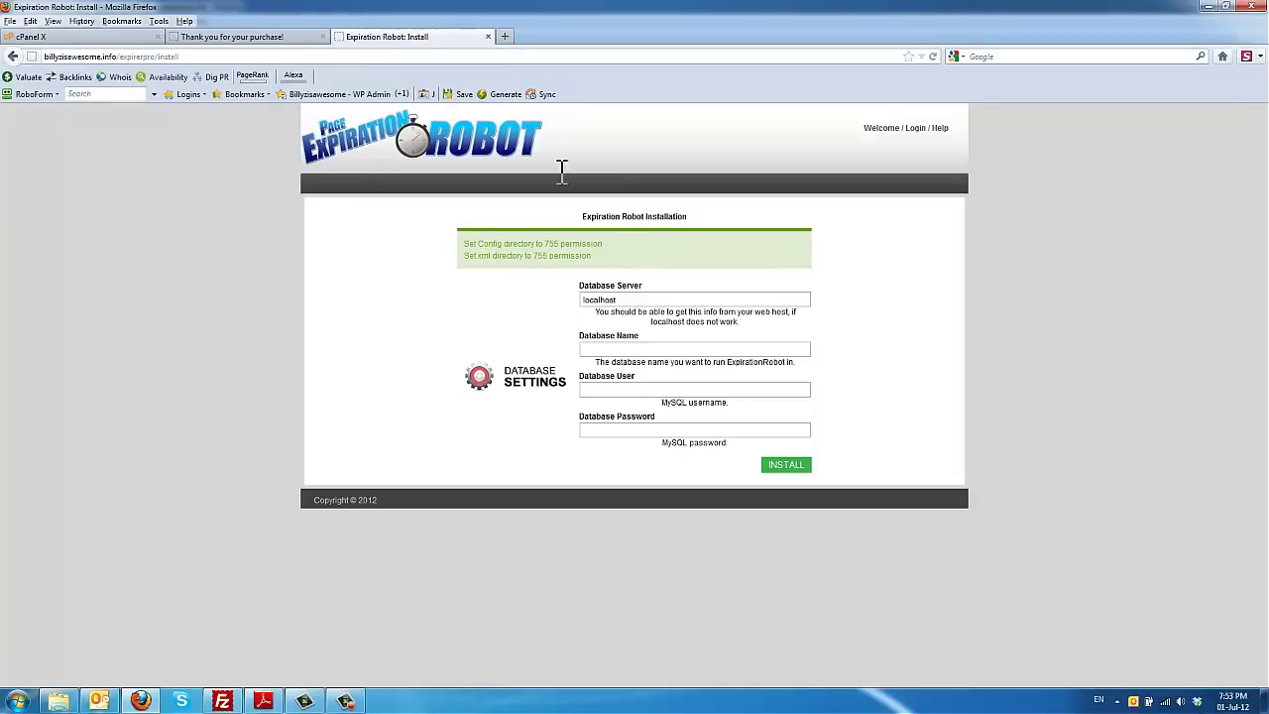
{"action": "left_click", "coordinate": [646, 345]}
{"action": "left_click", "coordinate": [99, 37]}
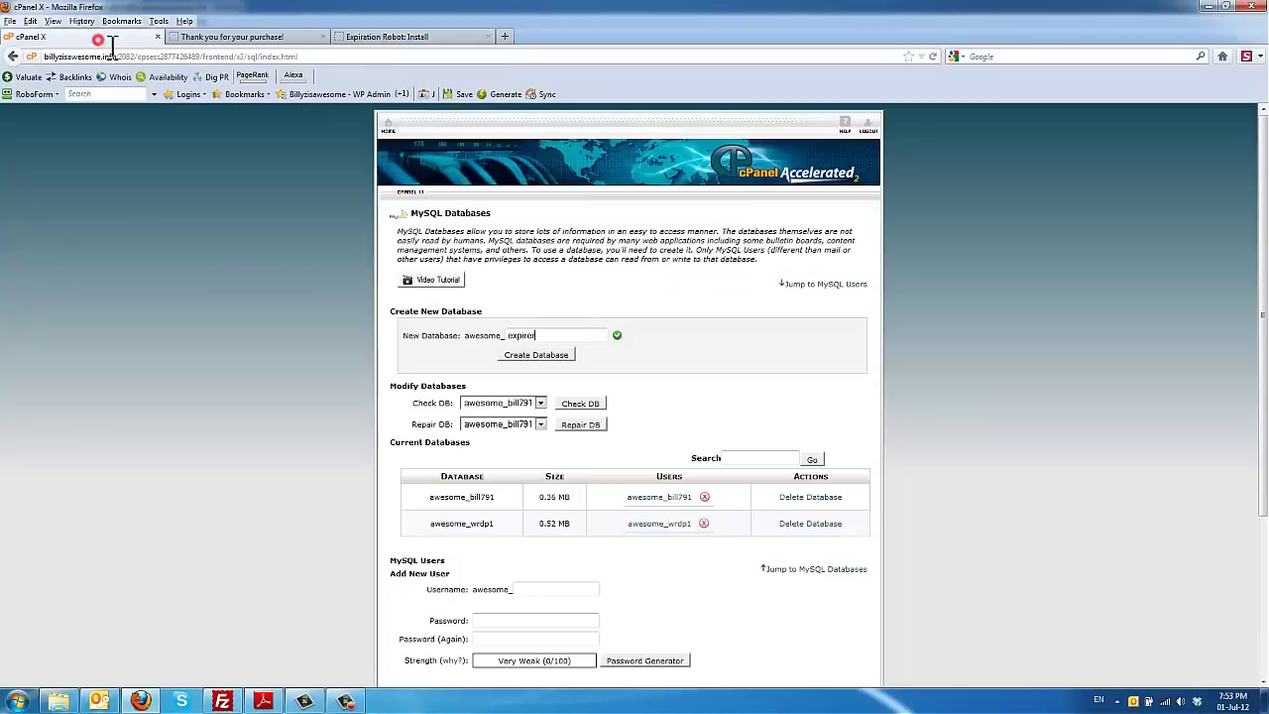
{"action": "left_click", "coordinate": [526, 355]}
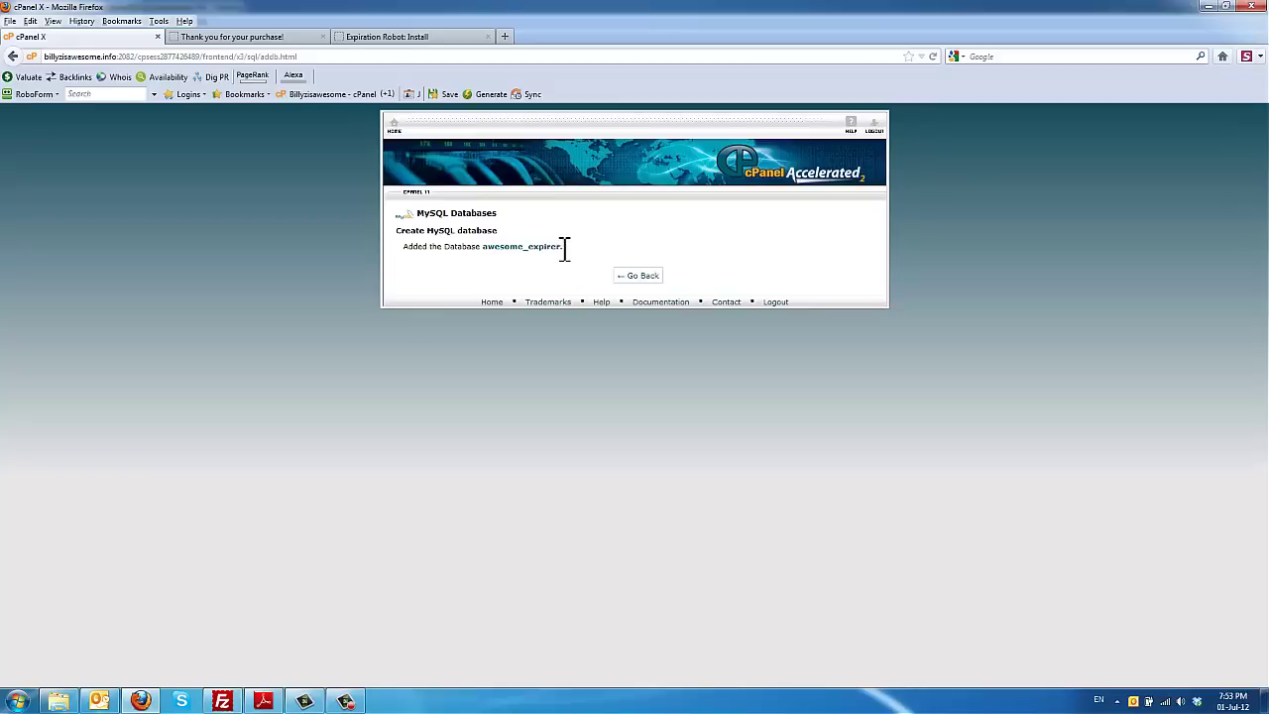
Step: Copy the full name awesome_expirer into the installer's Database Name field
{"action": "left_click_drag", "start_coordinate": [563, 246], "coordinate": [483, 246]}
{"action": "right_click", "coordinate": [503, 250]}
{"action": "left_click", "coordinate": [506, 255]}
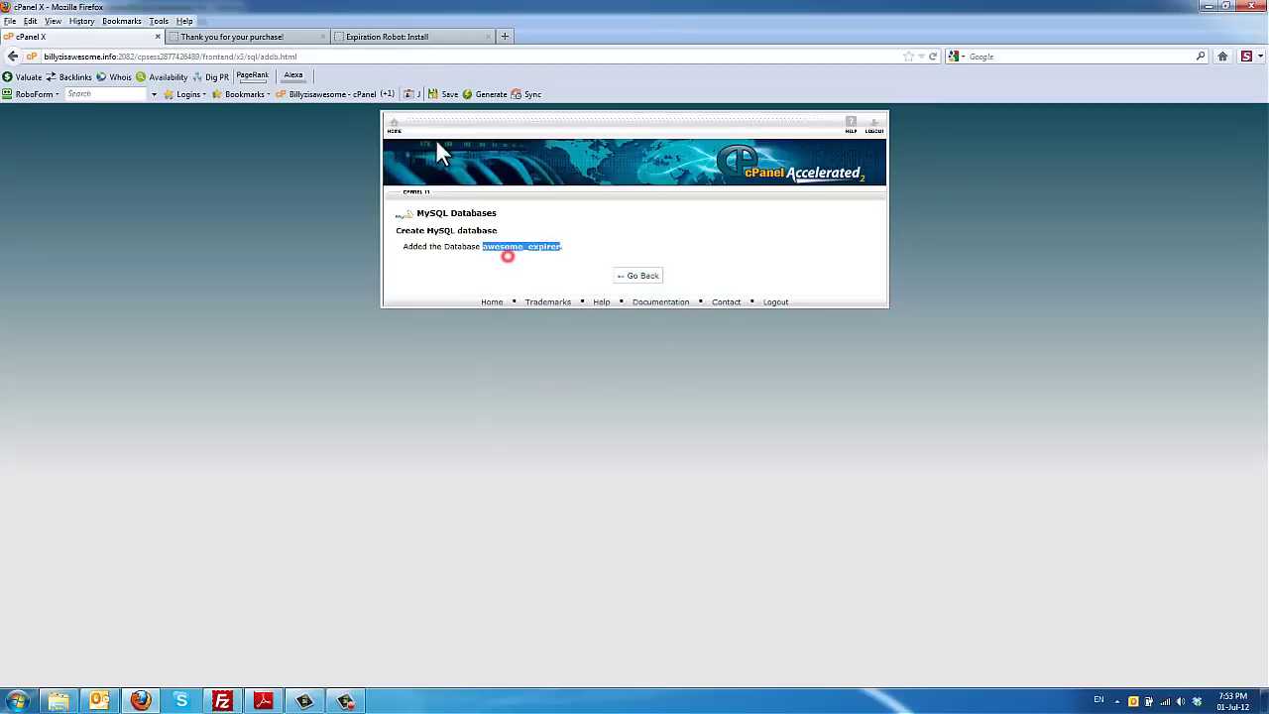
{"action": "left_click", "coordinate": [398, 39]}
{"action": "right_click", "coordinate": [645, 347]}
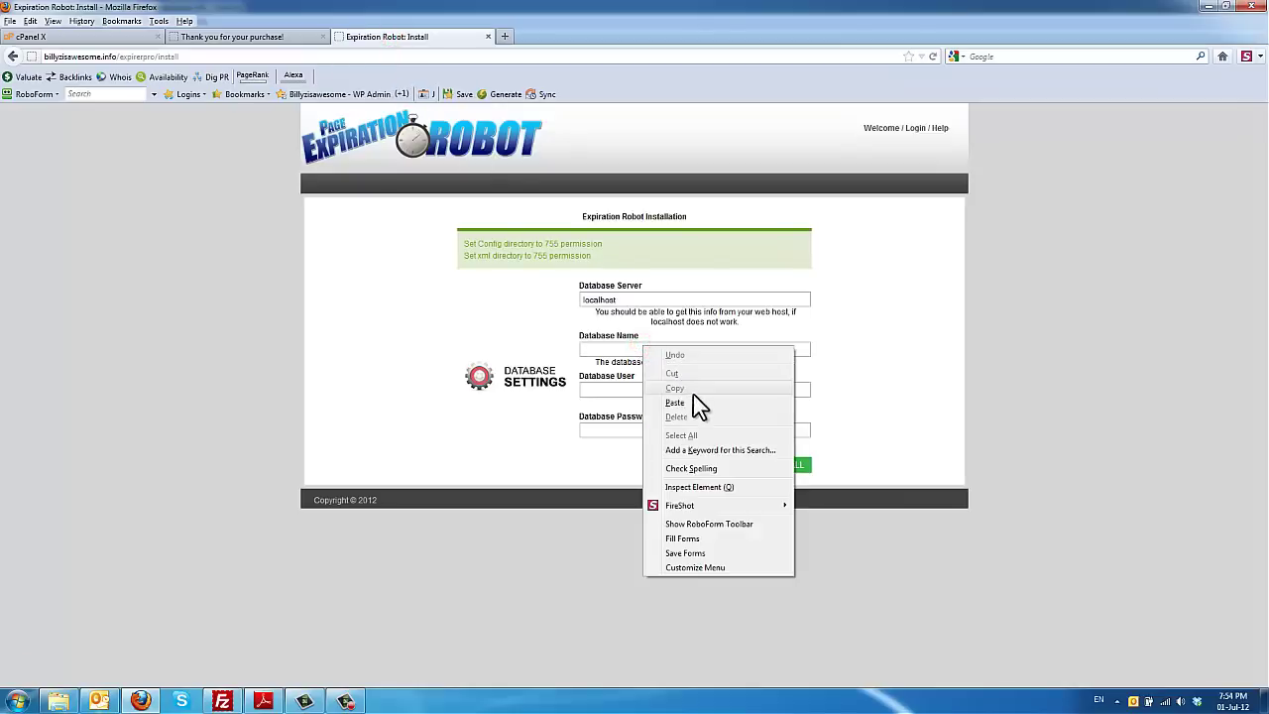
{"action": "left_click", "coordinate": [697, 406]}
{"action": "left_click", "coordinate": [546, 307]}
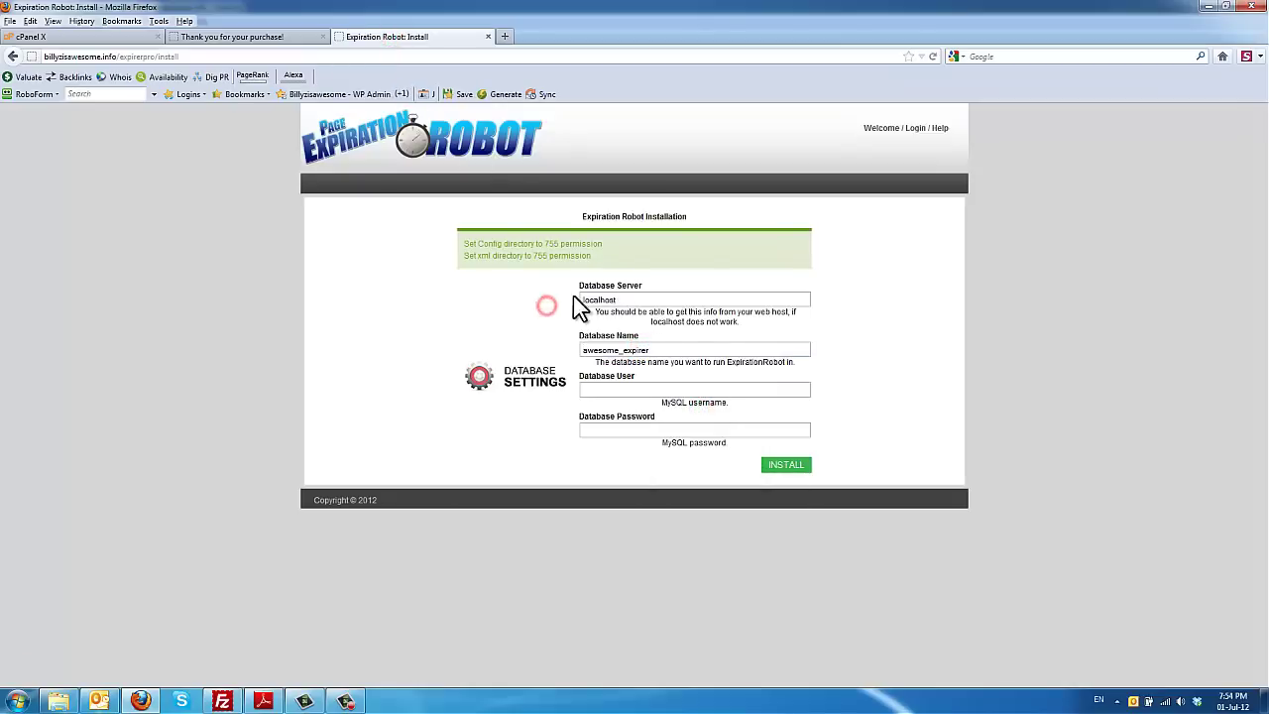
{"action": "left_click", "coordinate": [644, 387]}
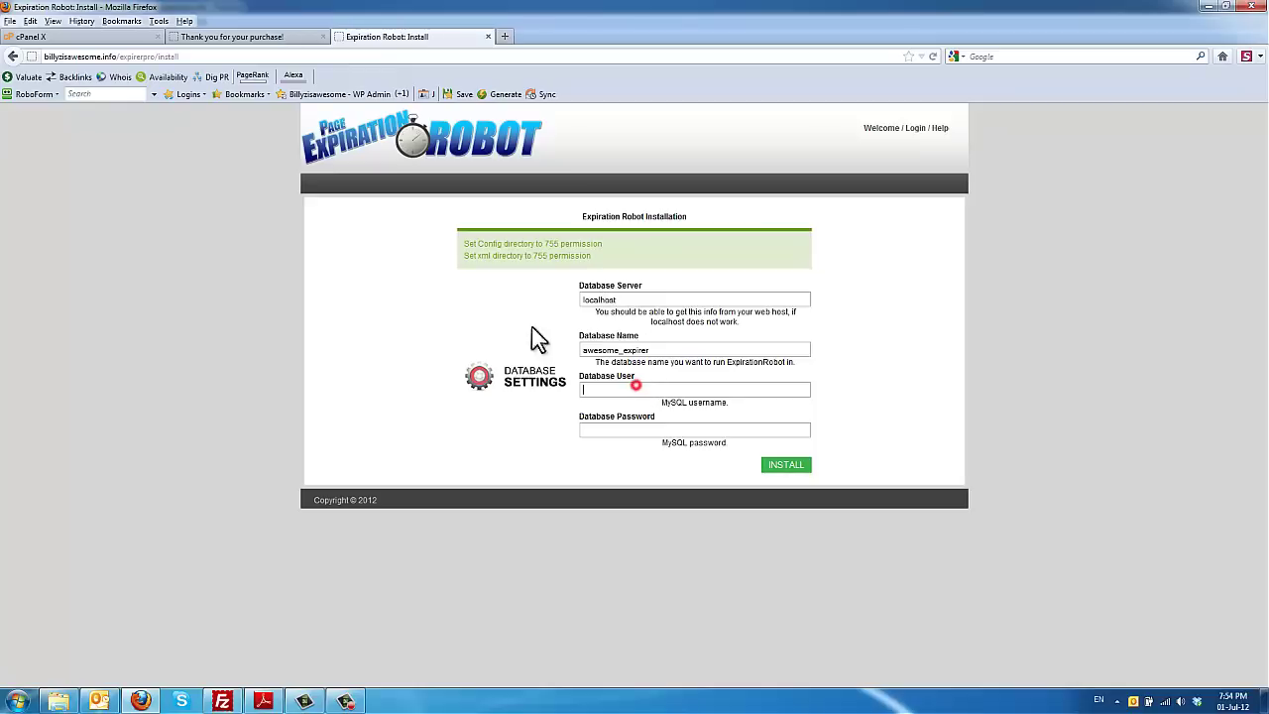
{"action": "left_click", "coordinate": [114, 38]}
Step: Fill in Add New User with the expuser username and the password in both fields
{"action": "left_click", "coordinate": [642, 275]}
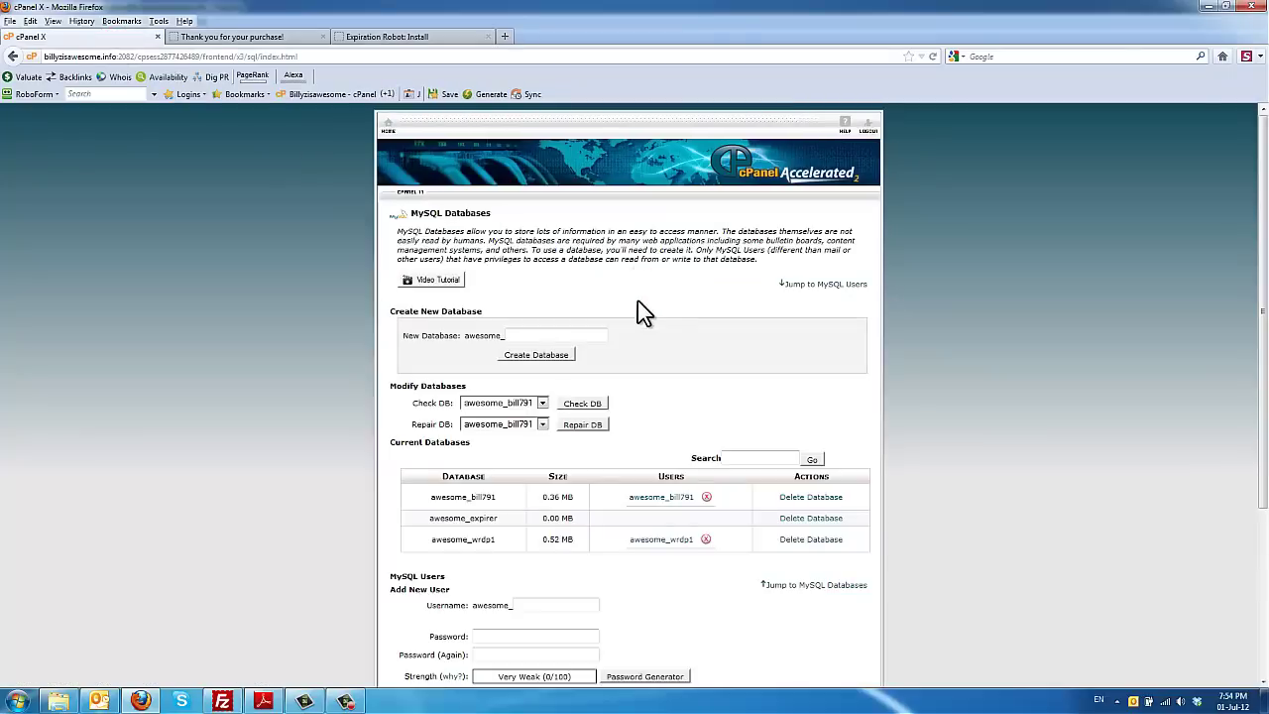
{"action": "scroll", "coordinate": [629, 391], "scroll_direction": "down", "scroll_amount": 2}
{"action": "left_click", "coordinate": [571, 530]}
{"action": "type", "text": "e"}
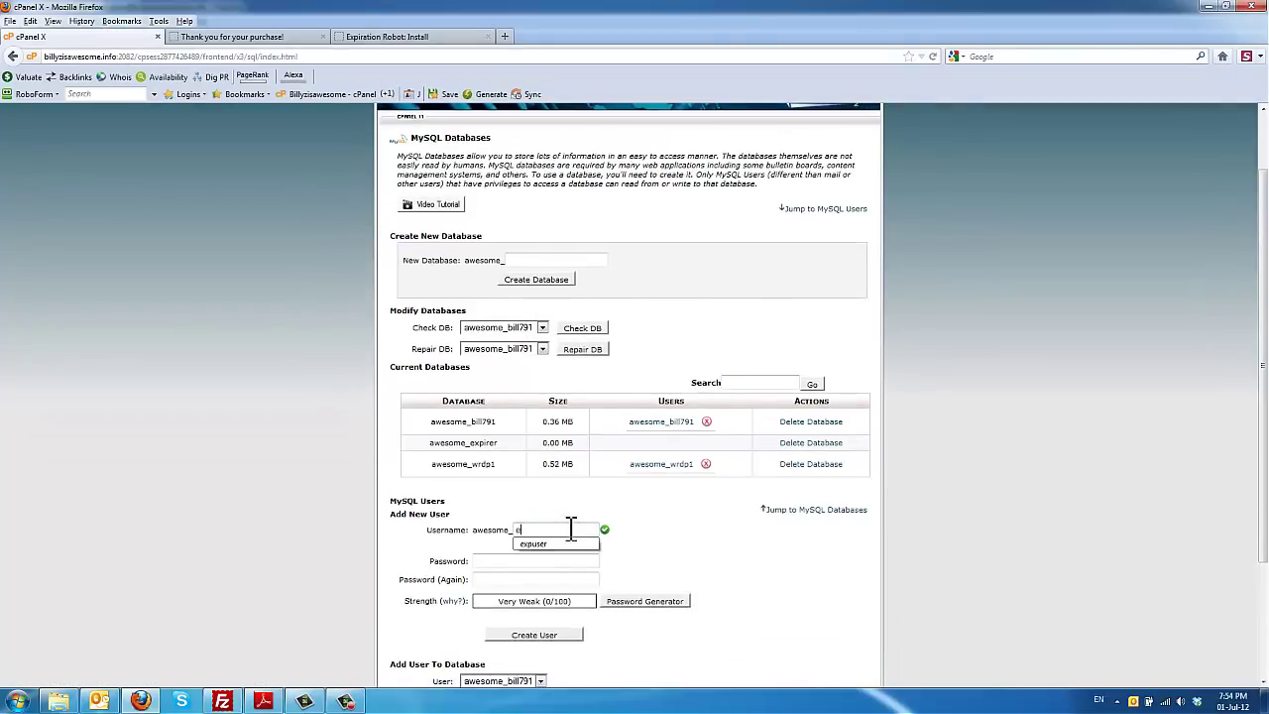
{"action": "left_click", "coordinate": [565, 545]}
{"action": "left_click", "coordinate": [561, 560]}
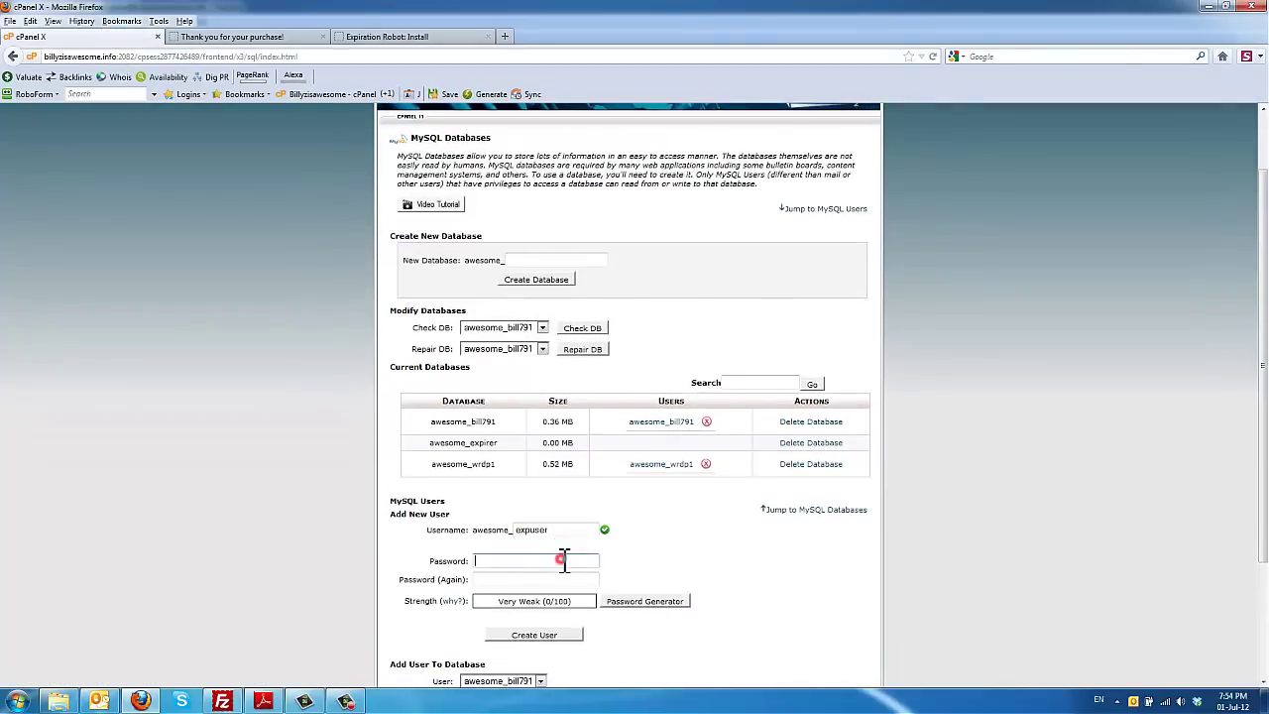
{"action": "type", "text": "a"}
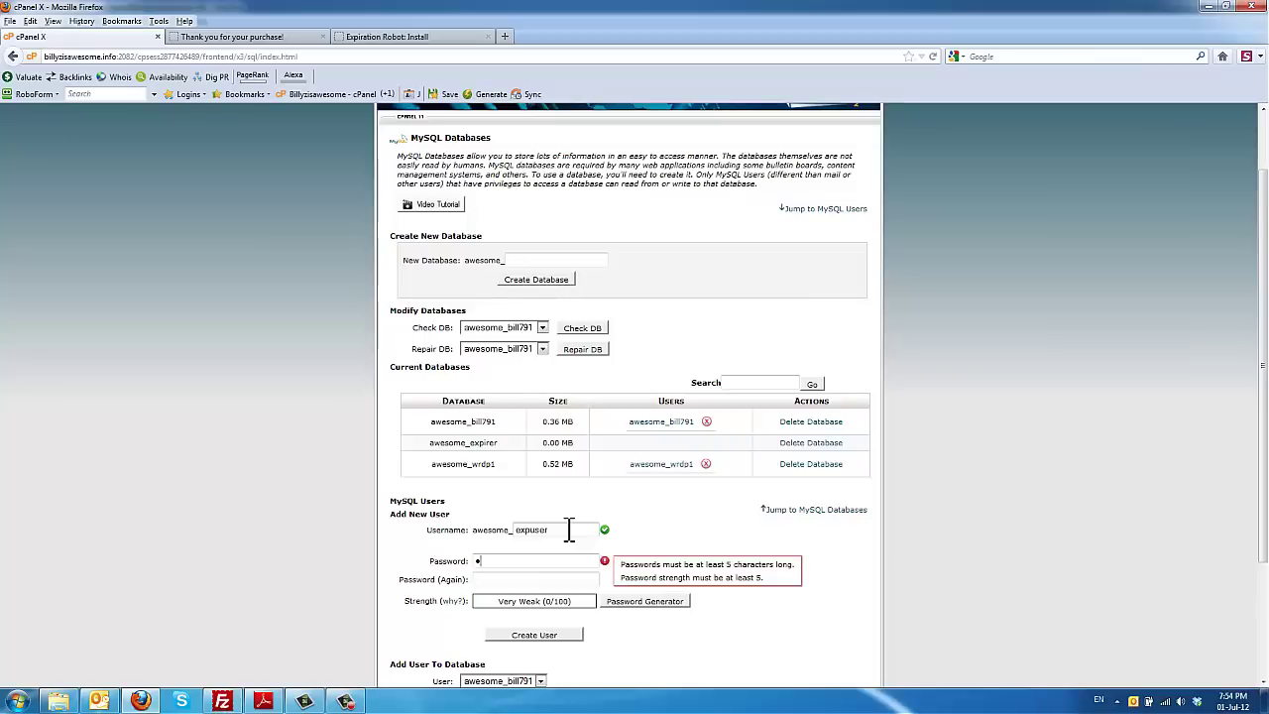
{"action": "type", "text": "bcdefg"}
{"action": "key", "text": "Tab"}
{"action": "type", "text": "ab"}
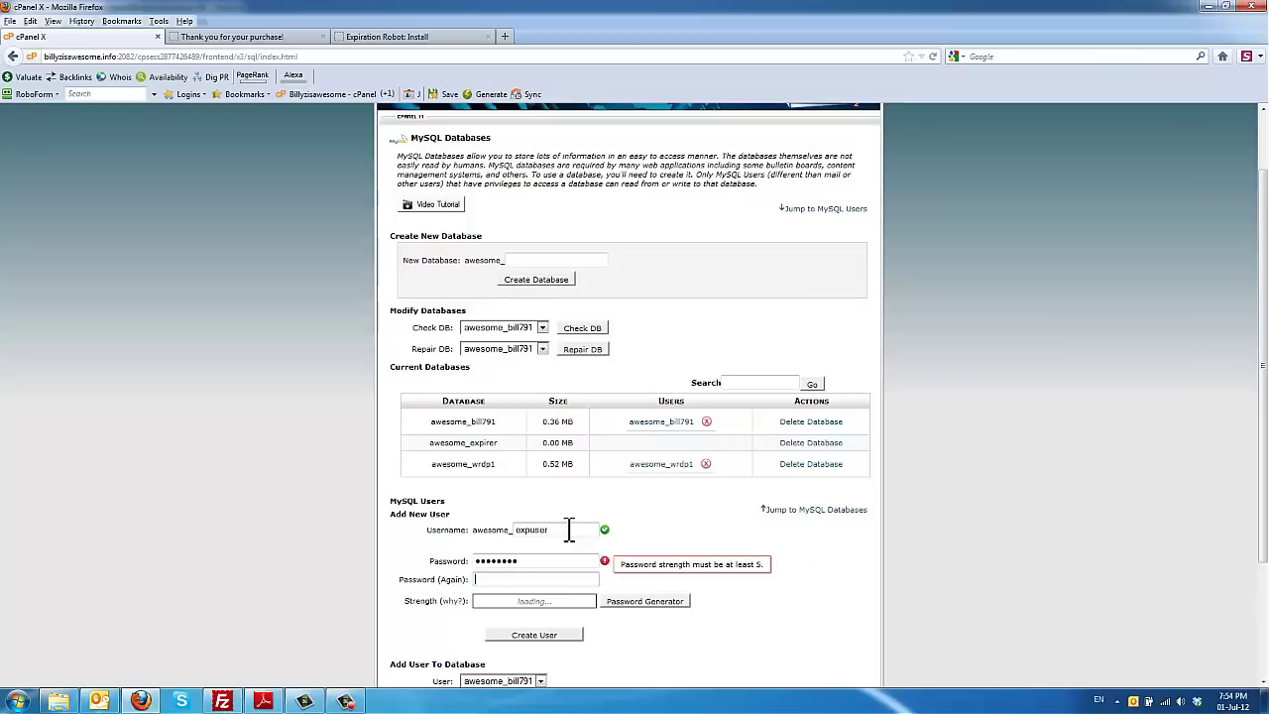
{"action": "type", "text": "cdefgh"}
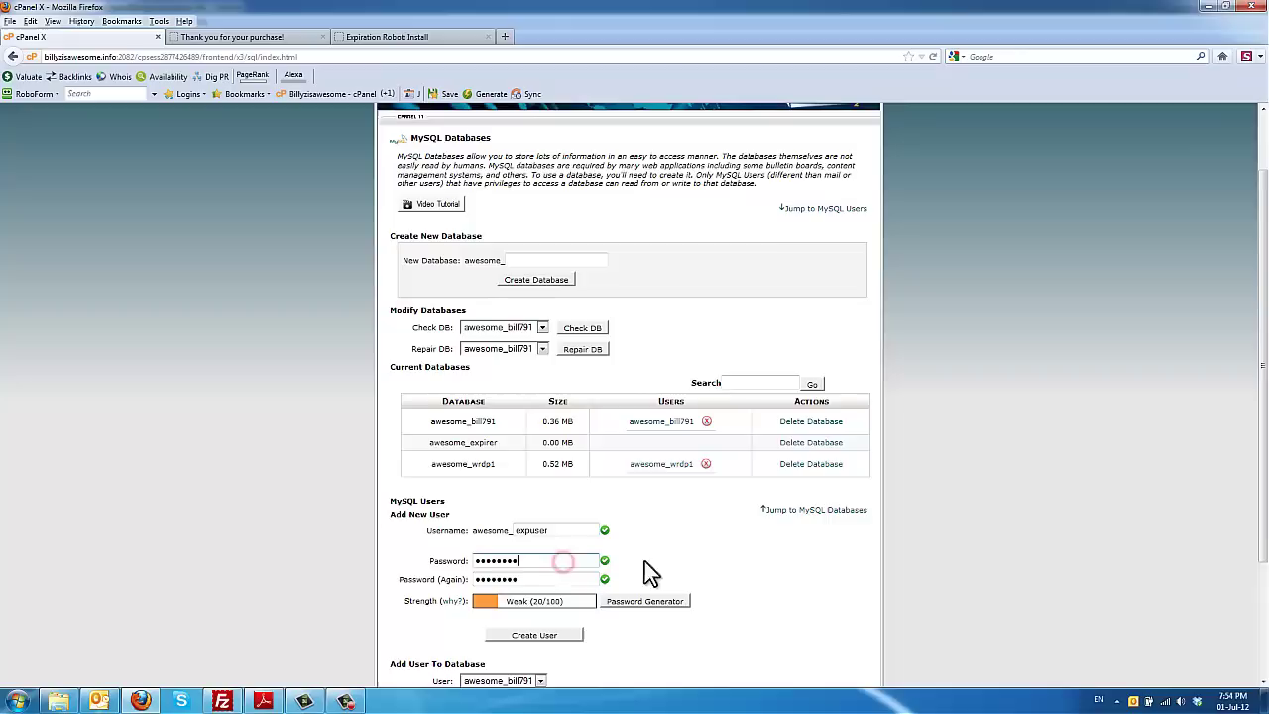
Step: Create the MySQL user awesome_expuser and select its name in the confirmation
{"action": "left_click", "coordinate": [704, 549]}
{"action": "scroll", "coordinate": [664, 570], "scroll_direction": "down", "scroll_amount": 1}
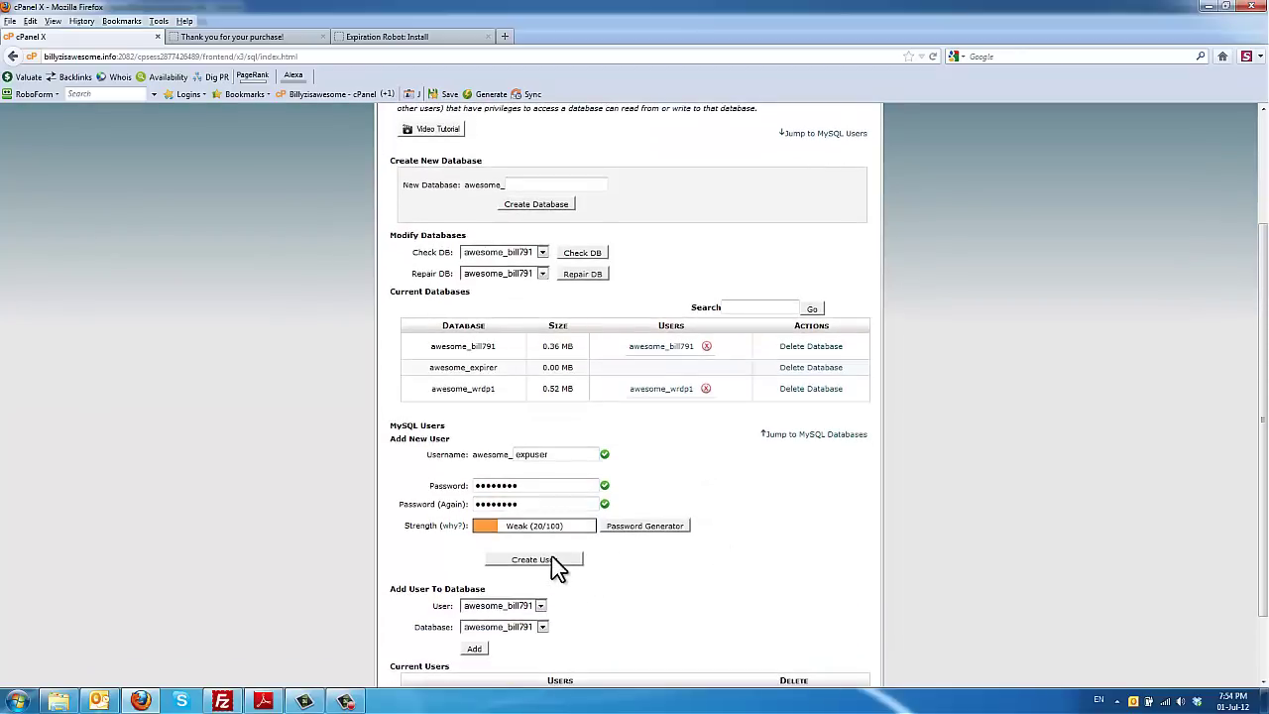
{"action": "left_click", "coordinate": [552, 558]}
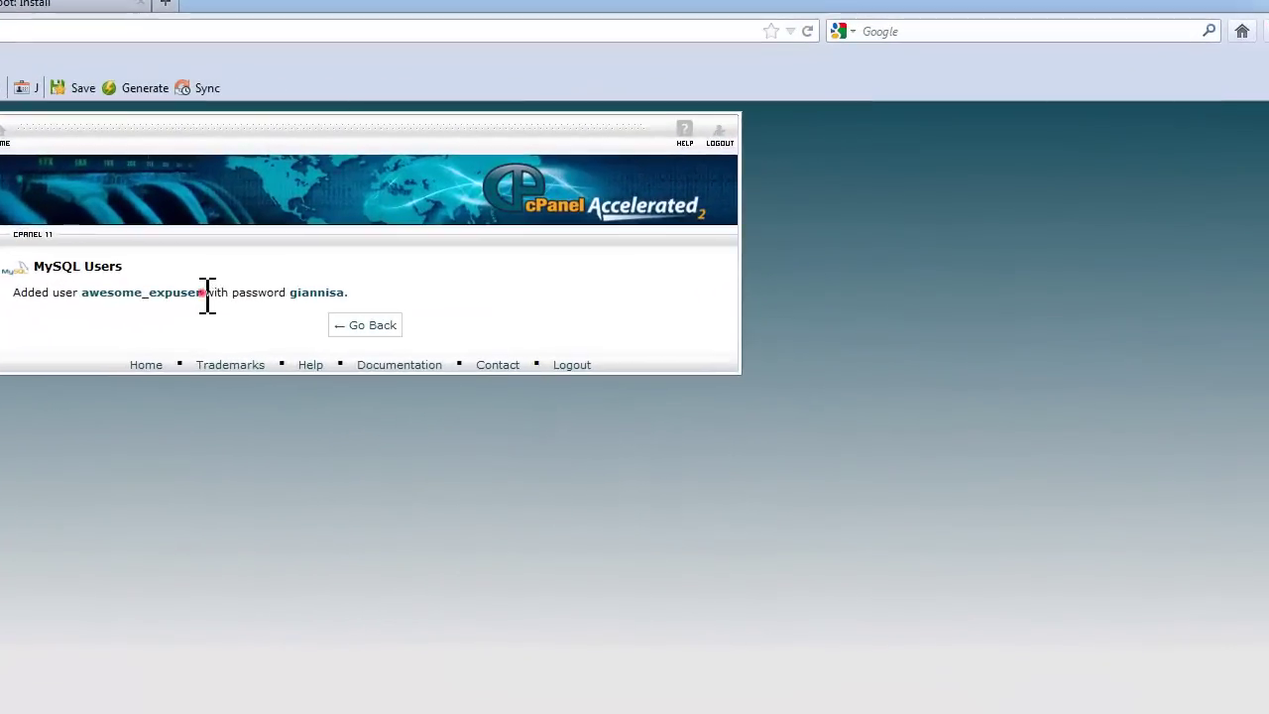
{"action": "left_click_drag", "start_coordinate": [290, 274], "coordinate": [186, 279]}
Step: Copy awesome_expuser and paste it into the installer's Database User field
{"action": "right_click", "coordinate": [99, 292]}
{"action": "left_click", "coordinate": [141, 305]}
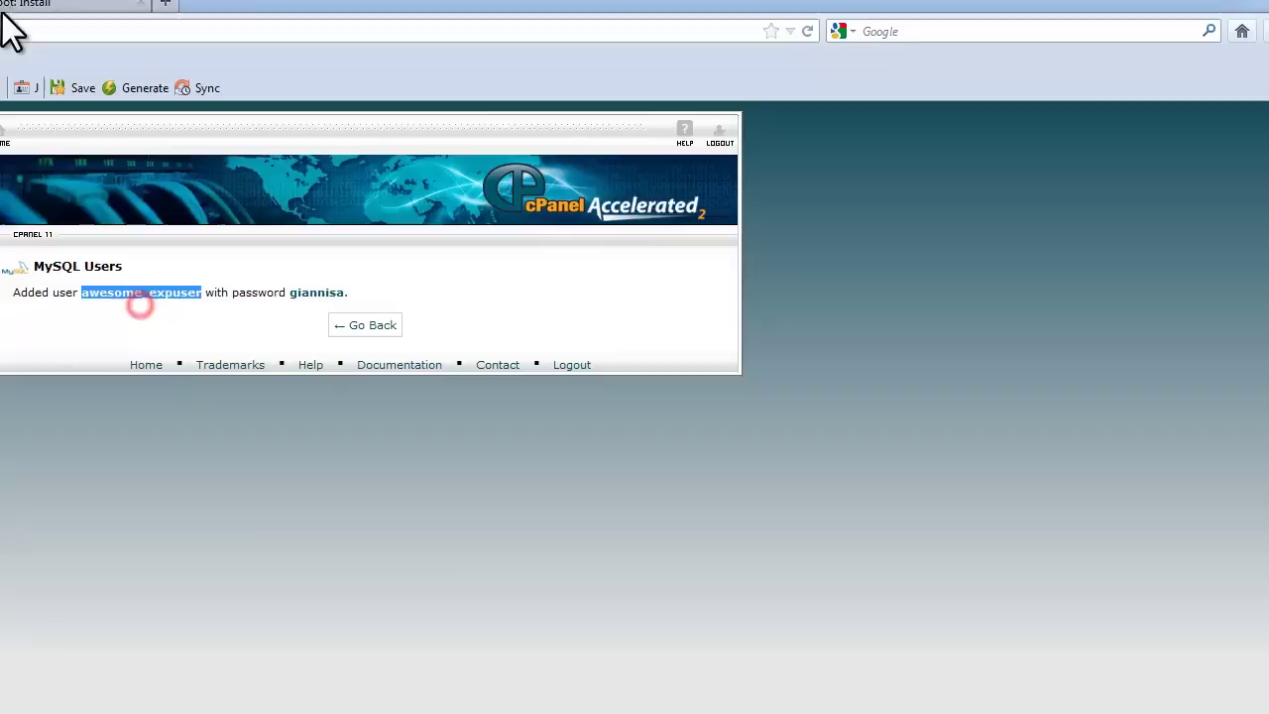
{"action": "left_click", "coordinate": [12, 6]}
{"action": "left_click", "coordinate": [342, 530]}
{"action": "right_click", "coordinate": [342, 532]}
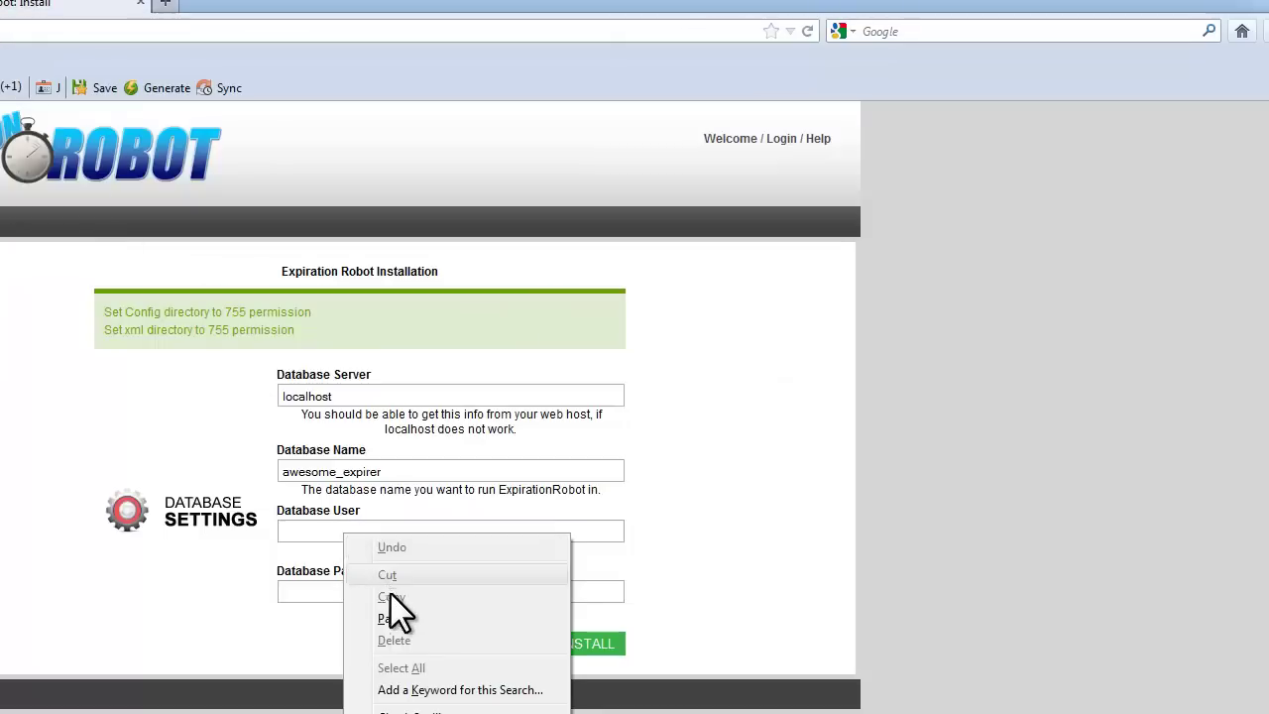
{"action": "left_click", "coordinate": [401, 617]}
{"action": "left_click", "coordinate": [209, 567]}
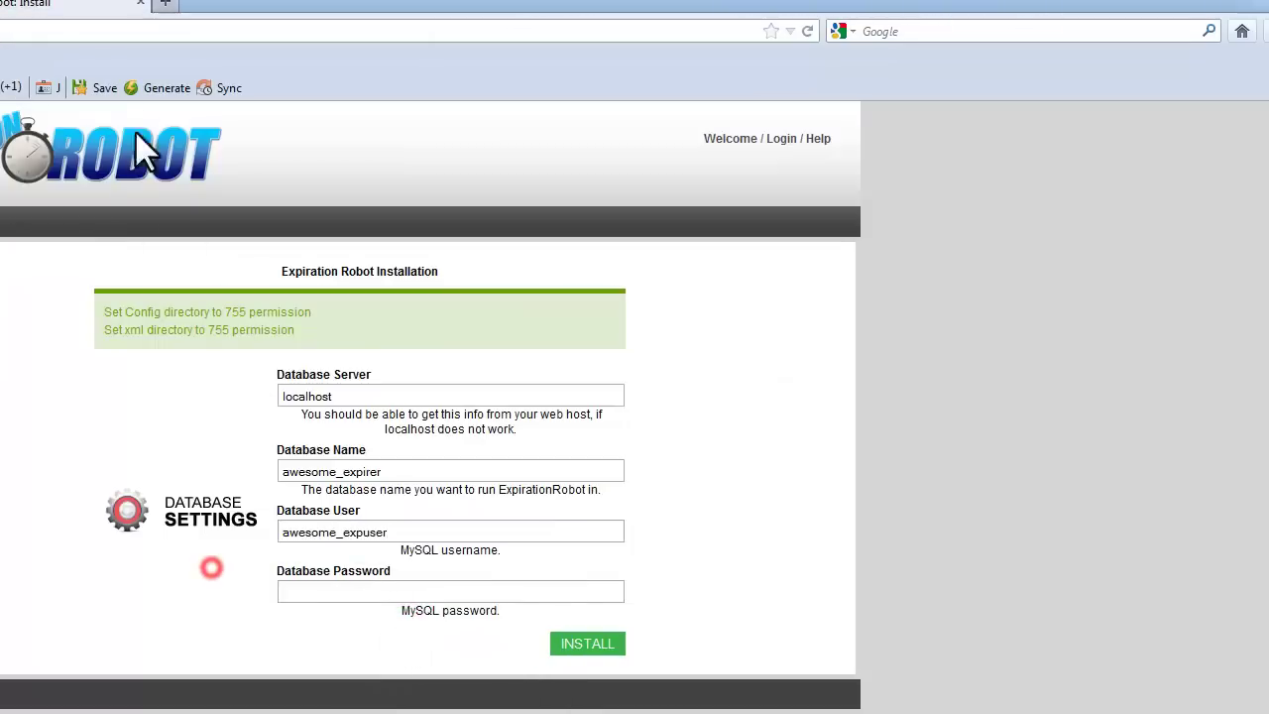
Step: Copy the user's password from cPanel and paste it into Database Password
{"action": "key", "text": "ctrl+Tab"}
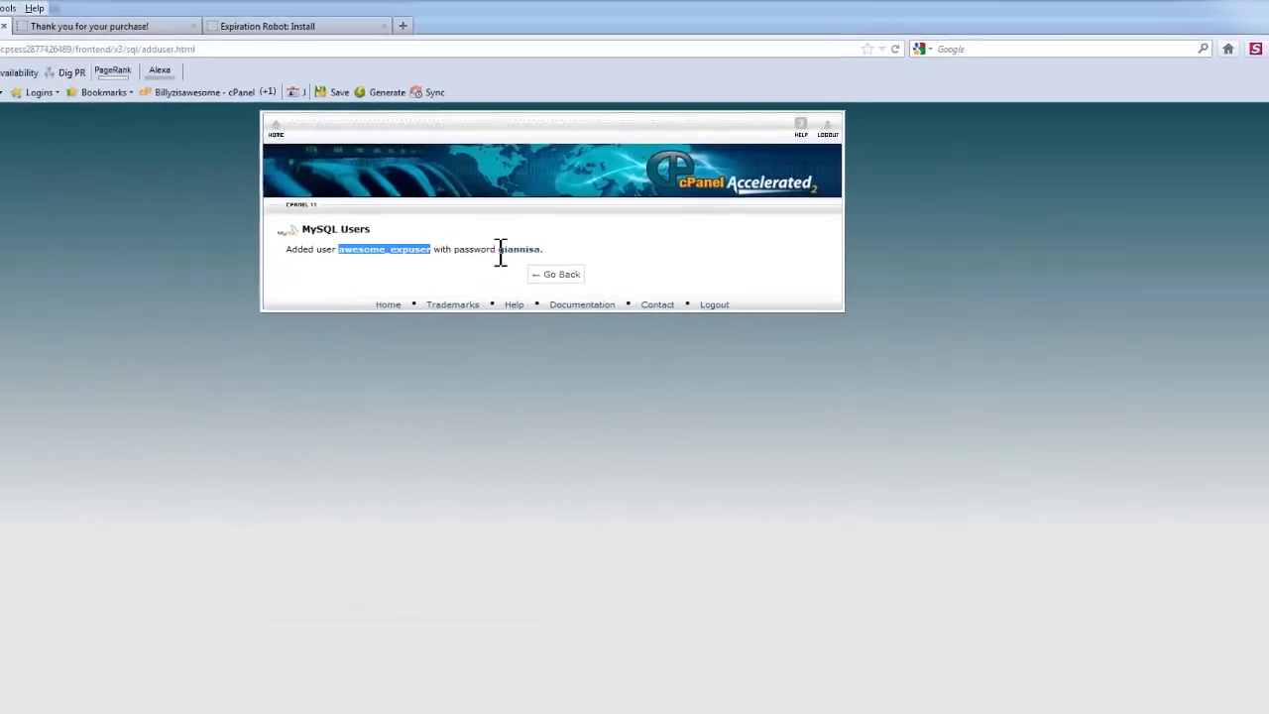
{"action": "left_click", "coordinate": [315, 291]}
{"action": "left_click_drag", "start_coordinate": [593, 232], "coordinate": [623, 234]}
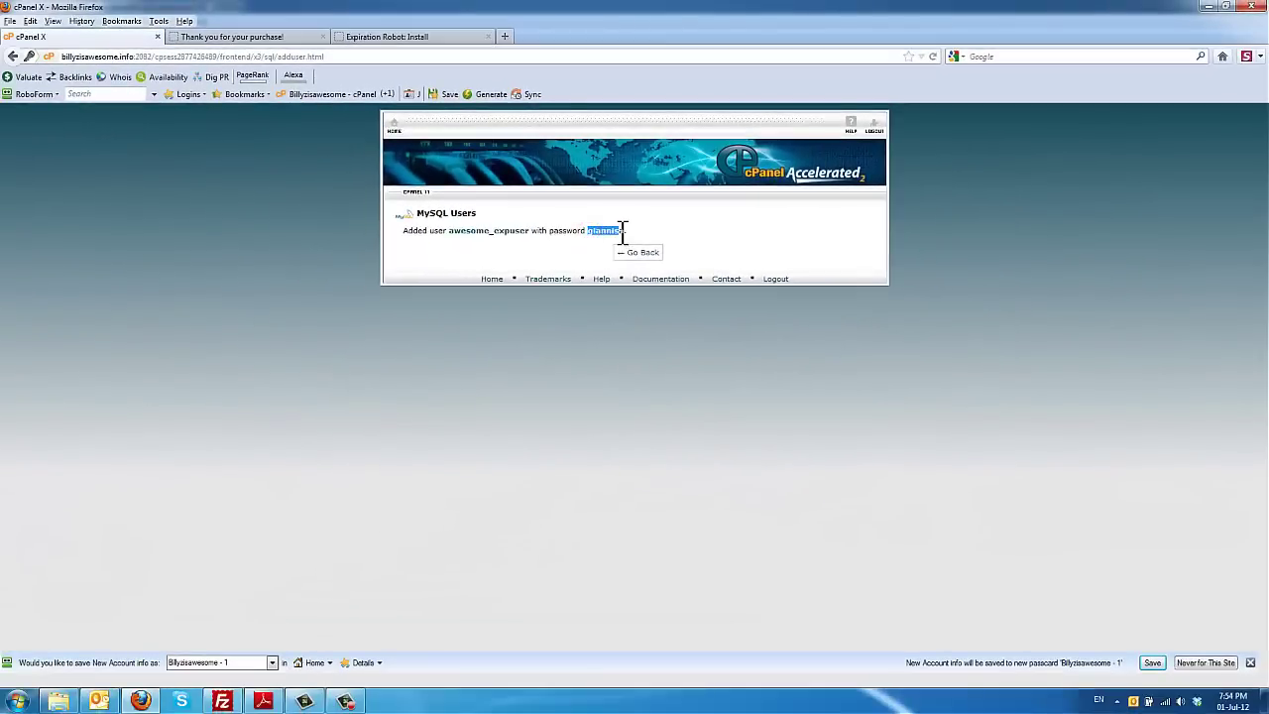
{"action": "right_click", "coordinate": [624, 233]}
{"action": "left_click", "coordinate": [654, 242]}
{"action": "left_click", "coordinate": [387, 37]}
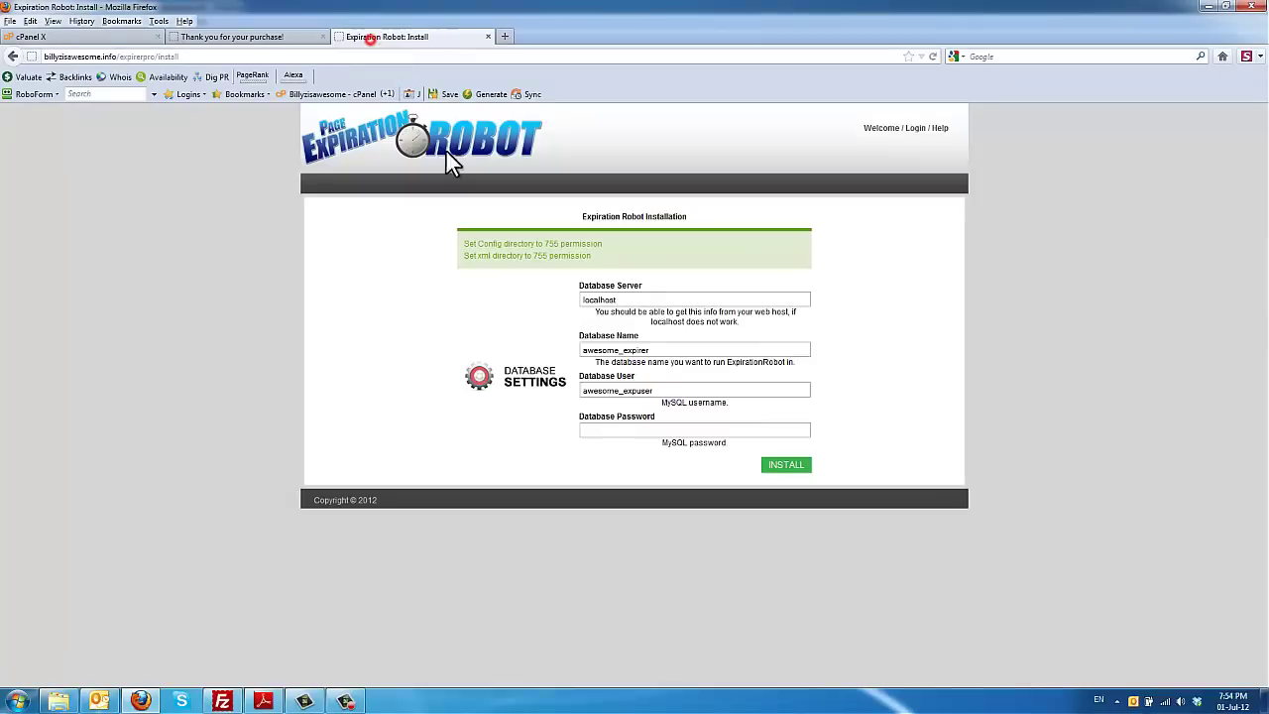
{"action": "left_click", "coordinate": [617, 432]}
{"action": "right_click", "coordinate": [617, 432]}
{"action": "left_click", "coordinate": [659, 488]}
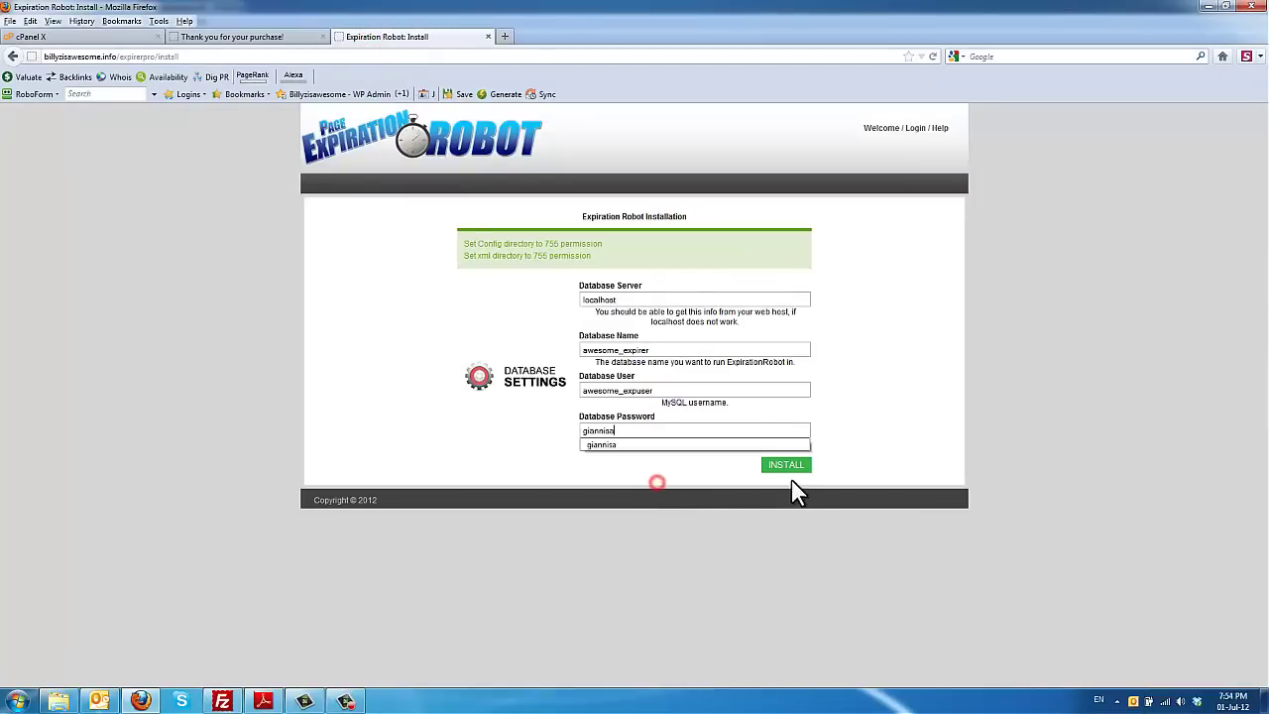
{"action": "left_click", "coordinate": [813, 477]}
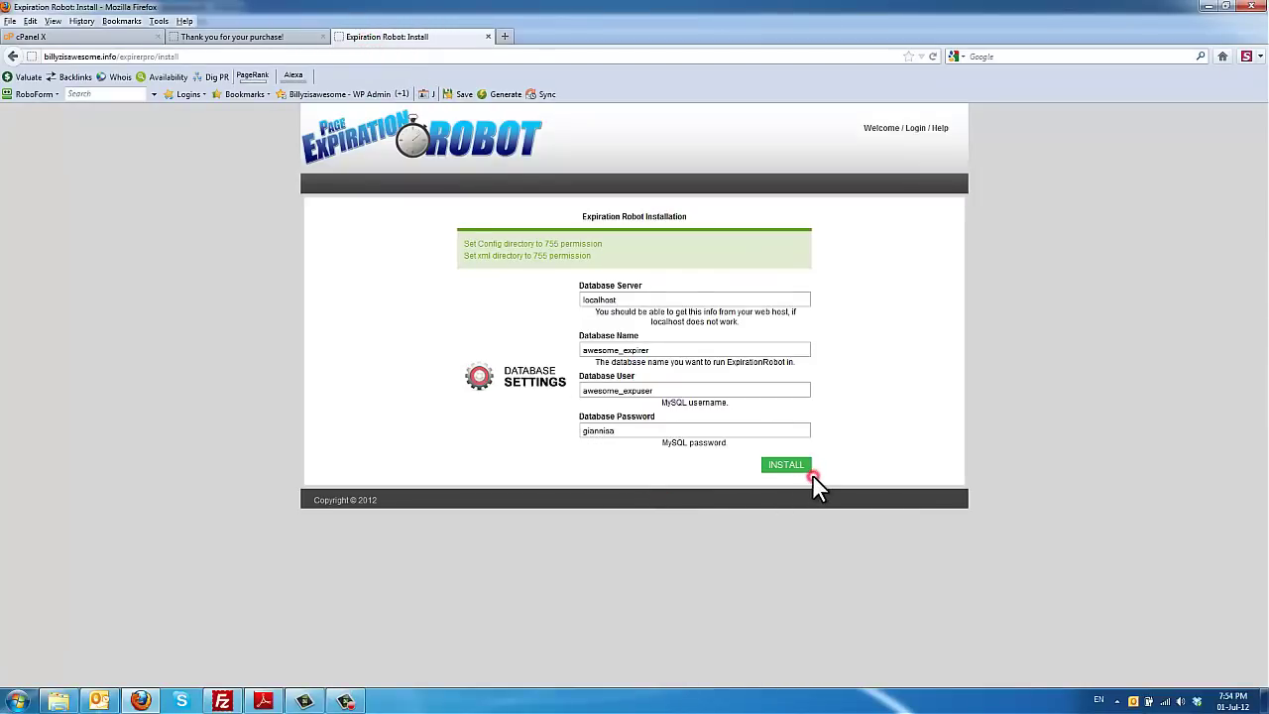
Step: Add awesome_expuser to the awesome_expirer database with ALL PRIVILEGES and save
{"action": "left_click", "coordinate": [140, 40]}
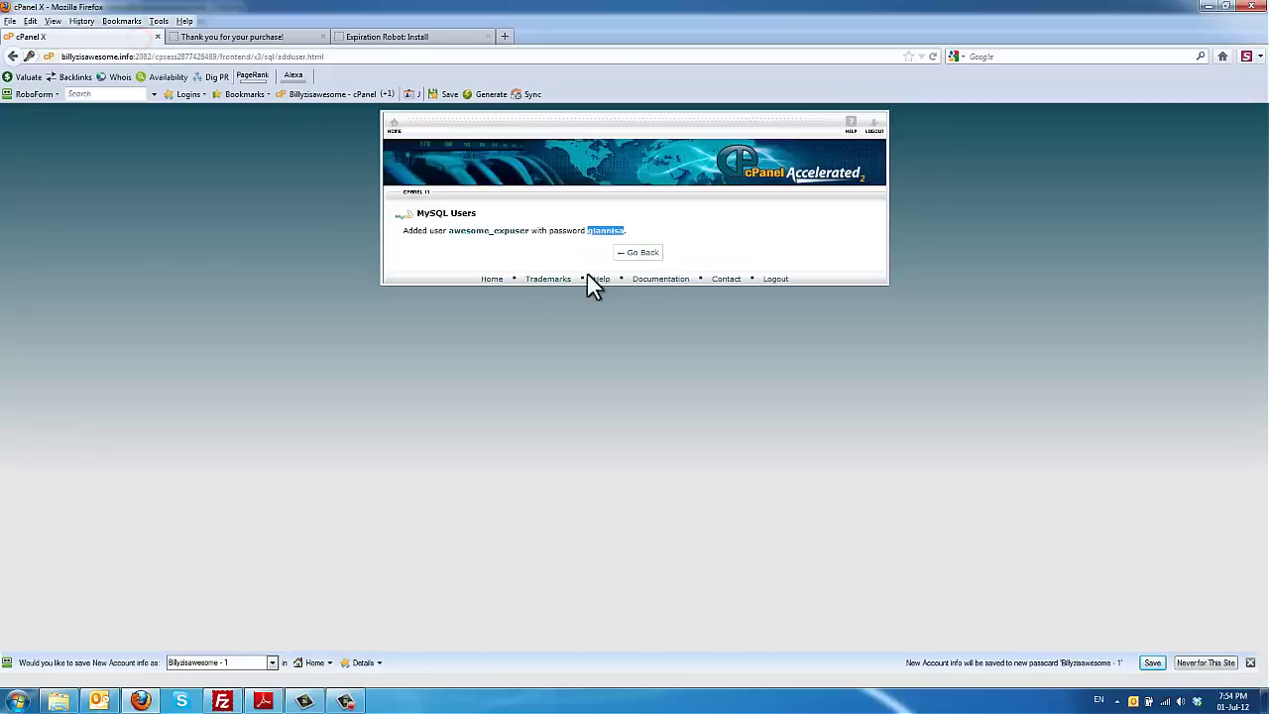
{"action": "left_click", "coordinate": [649, 254]}
{"action": "scroll", "coordinate": [657, 353], "scroll_direction": "down", "scroll_amount": 5}
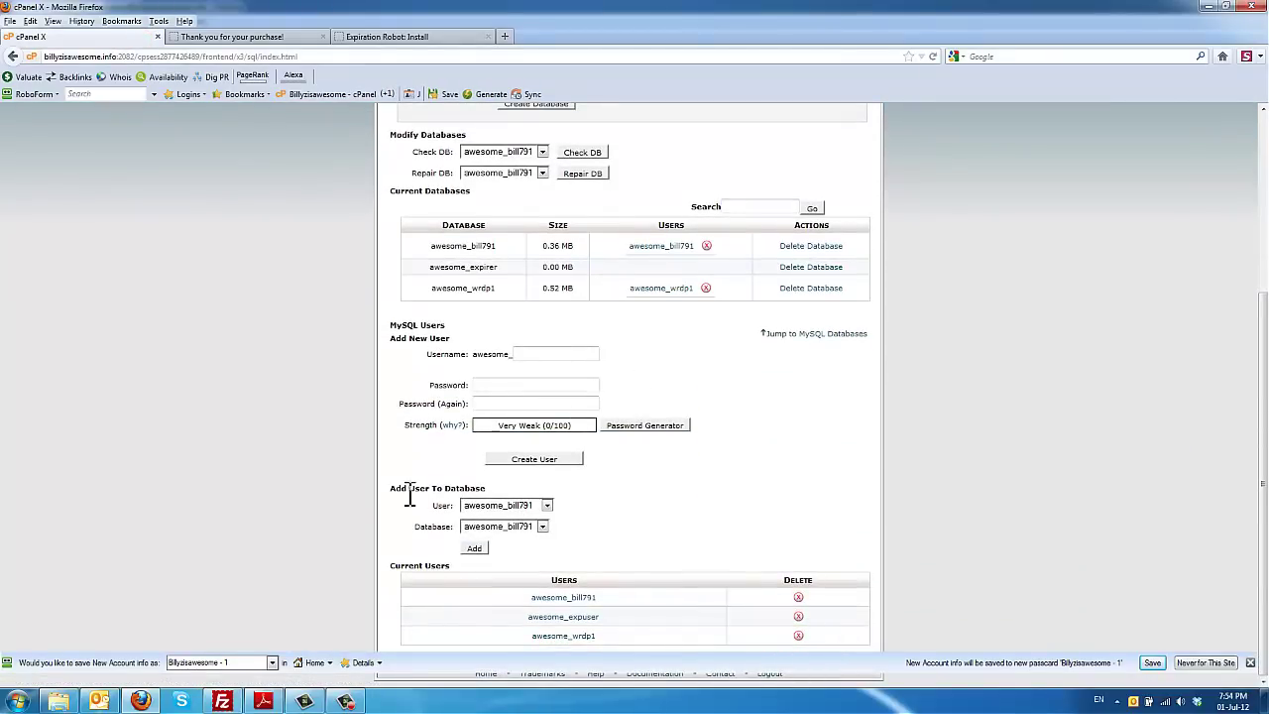
{"action": "left_click", "coordinate": [498, 506]}
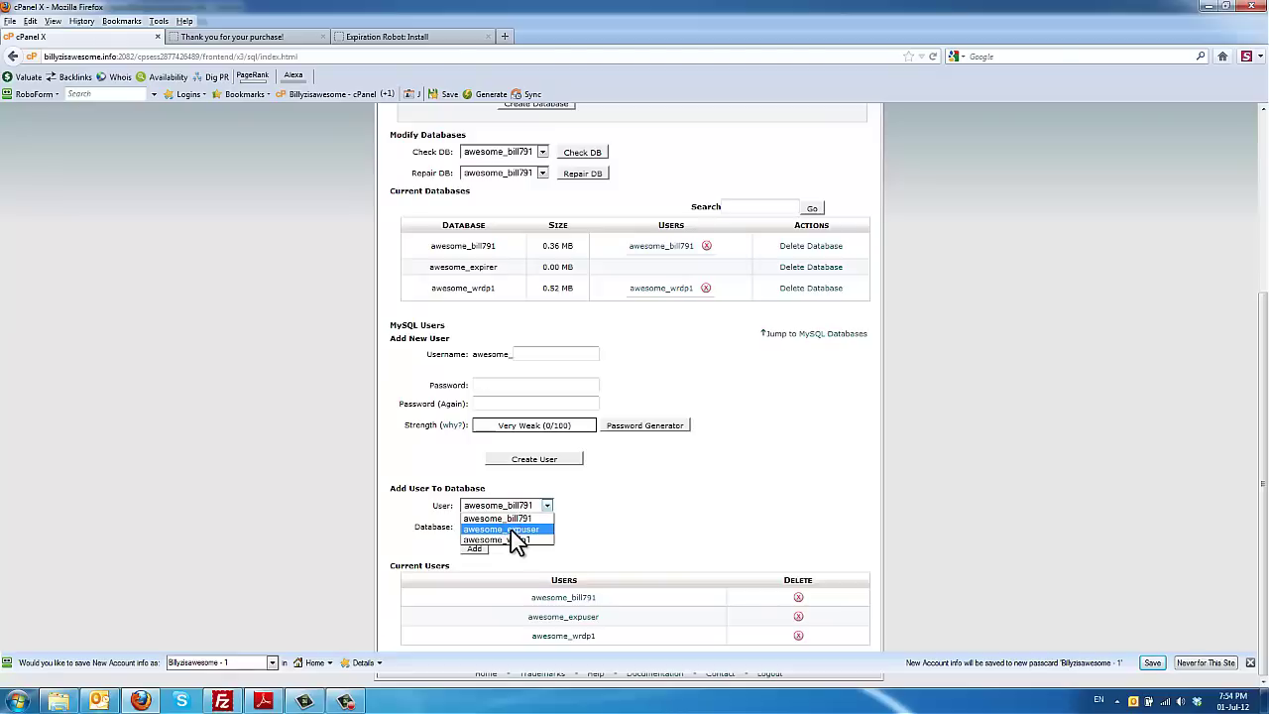
{"action": "left_click", "coordinate": [511, 529]}
{"action": "left_click", "coordinate": [510, 529]}
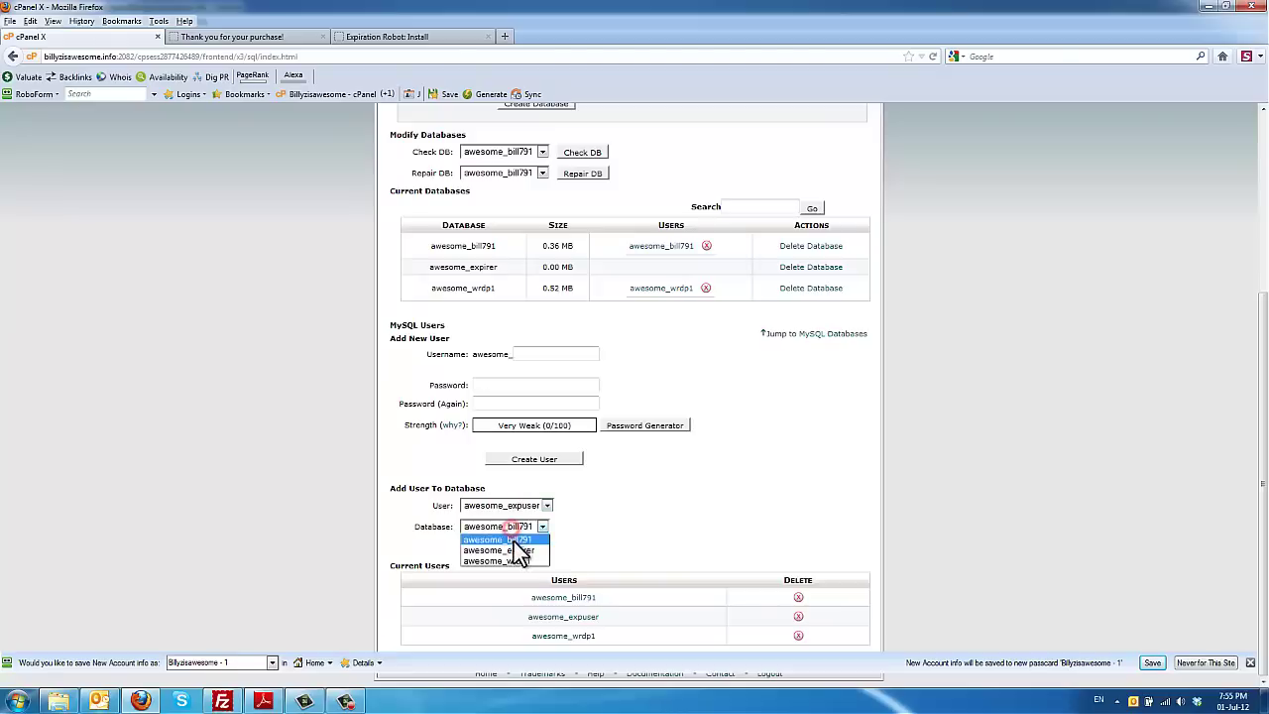
{"action": "left_click", "coordinate": [516, 550]}
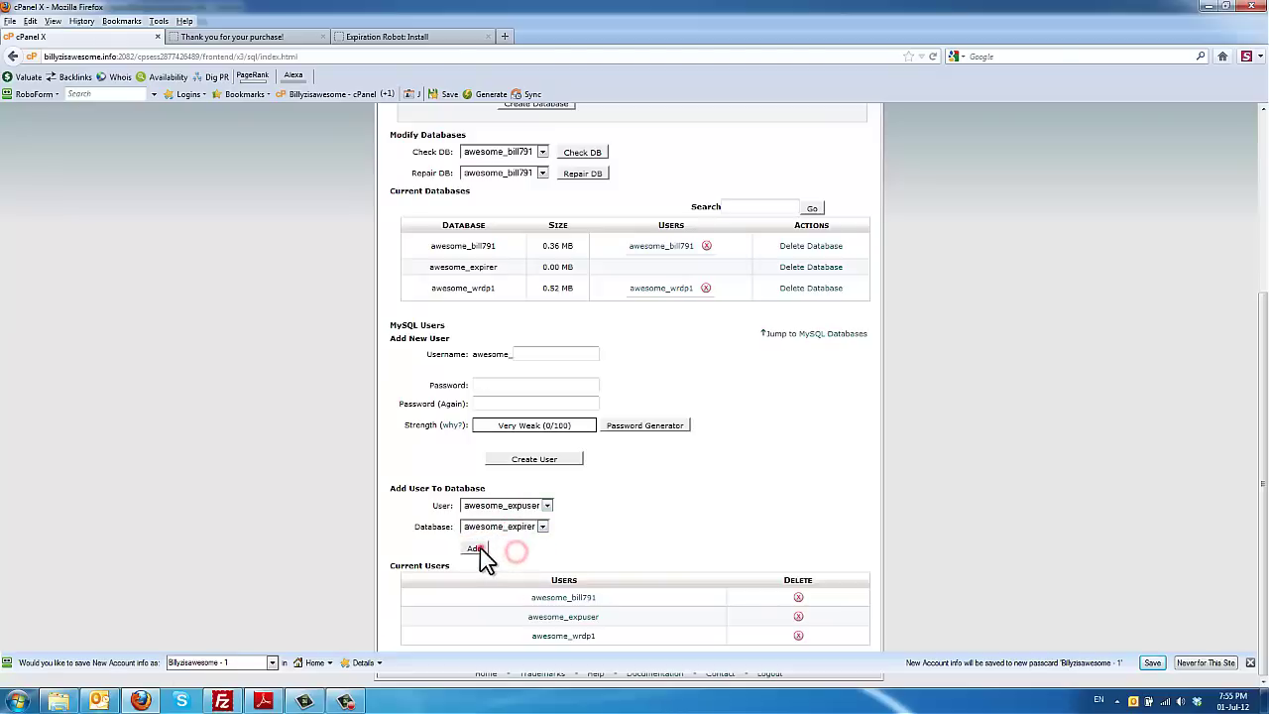
{"action": "left_click", "coordinate": [479, 549]}
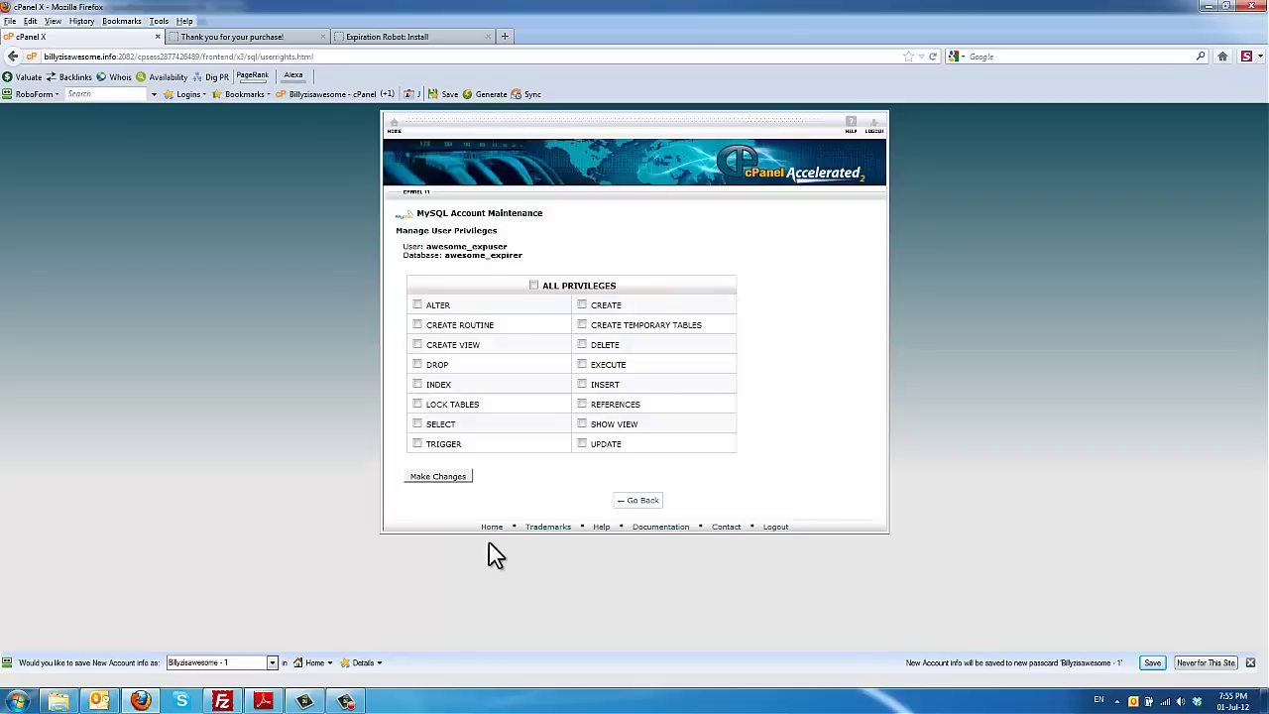
{"action": "left_click", "coordinate": [533, 286]}
{"action": "left_click", "coordinate": [441, 477]}
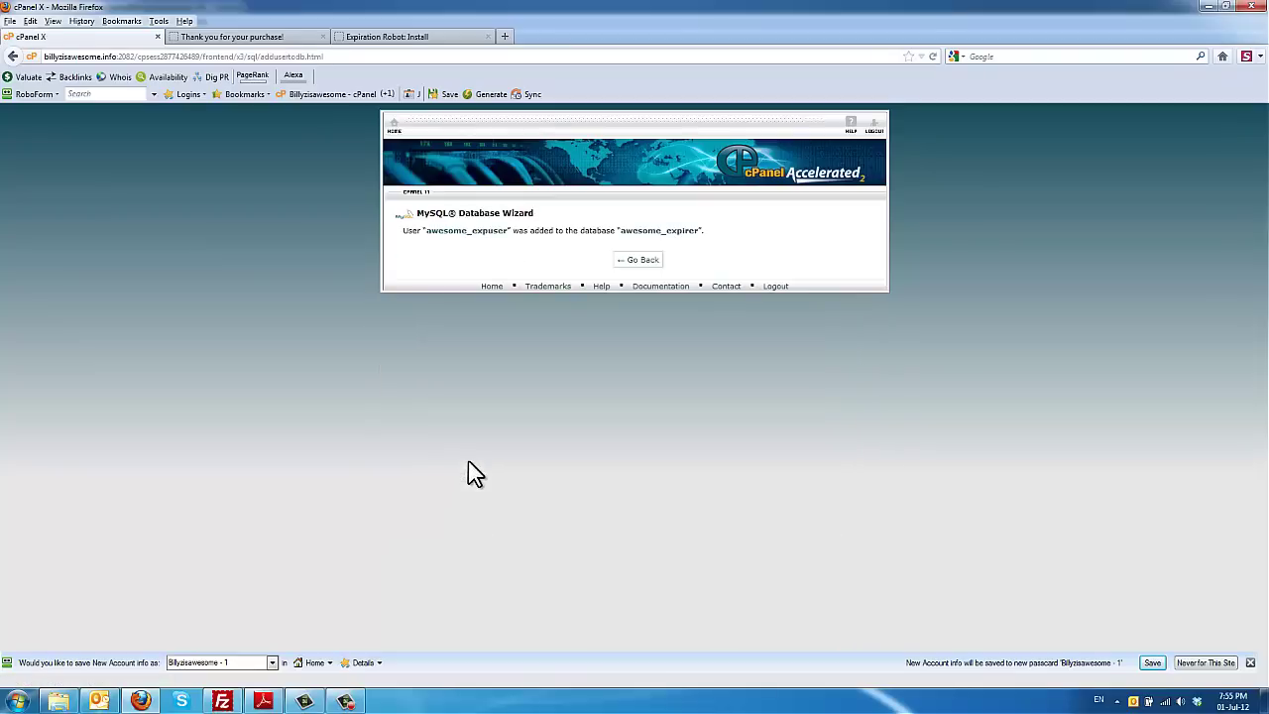
Step: Run the Page Expiration Robot install with the entered database settings, then follow the success page to the Control Panel login
{"action": "left_click", "coordinate": [393, 40]}
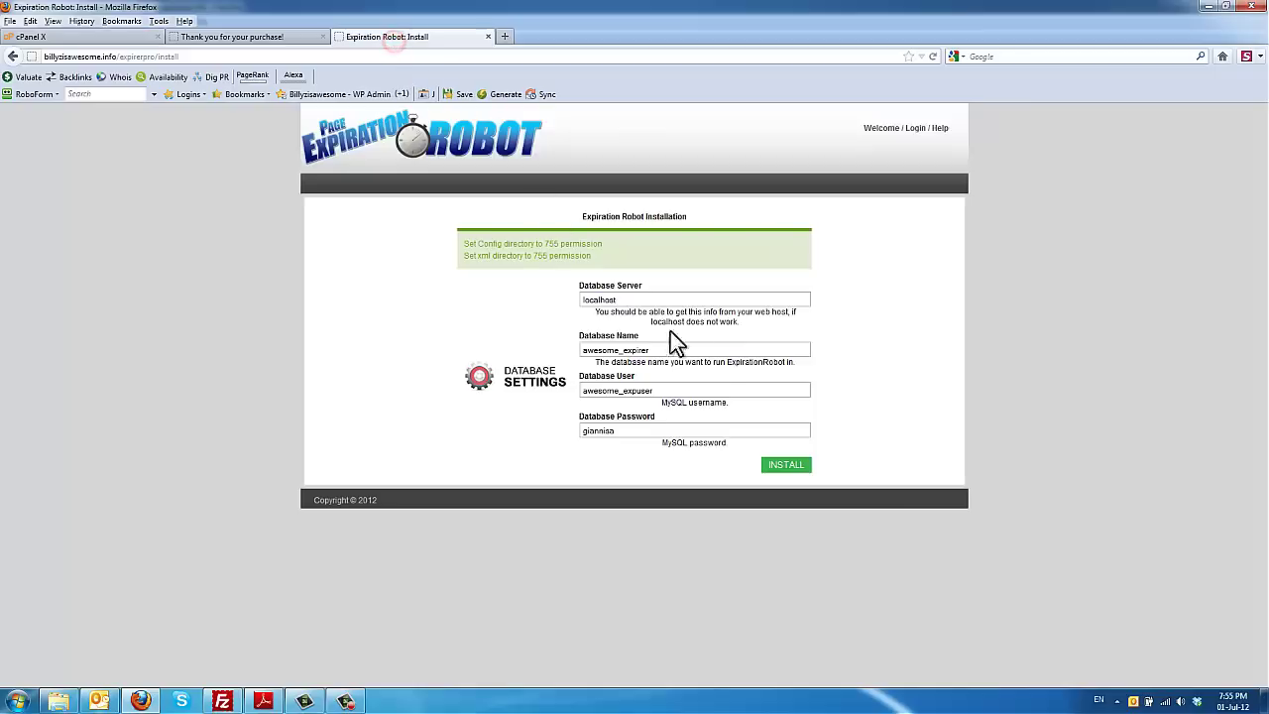
{"action": "left_click", "coordinate": [786, 465]}
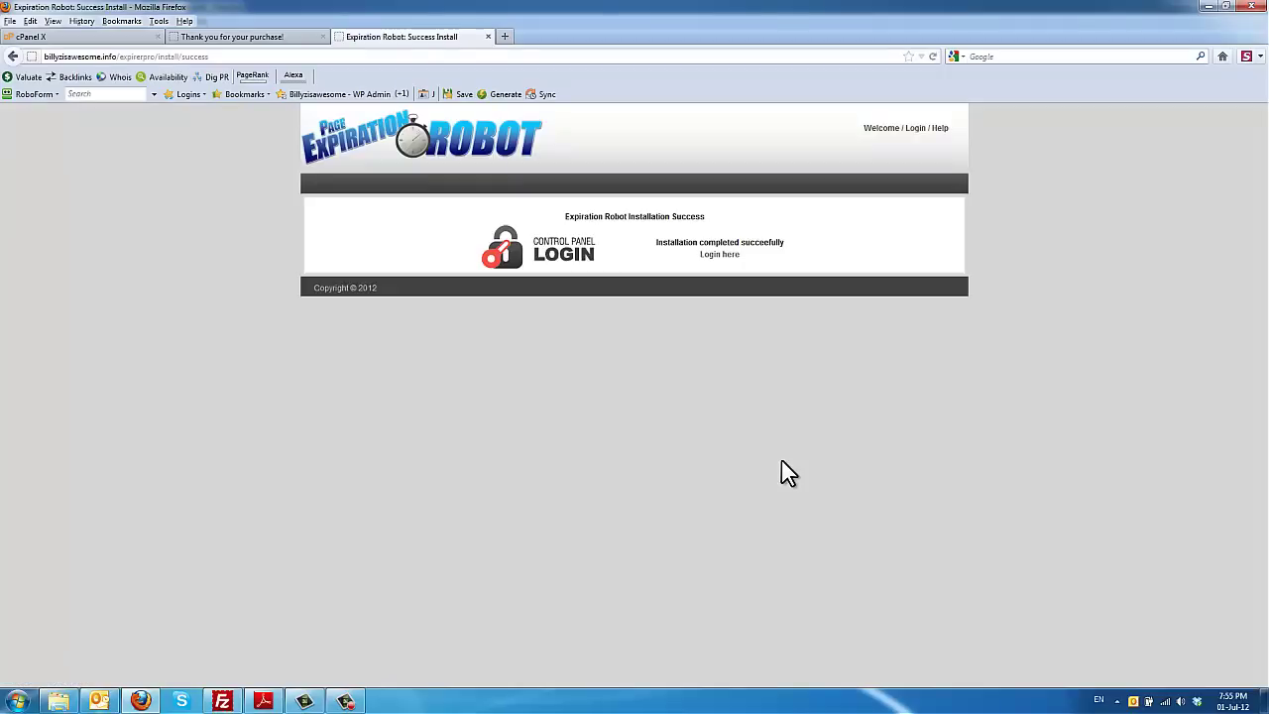
{"action": "left_click", "coordinate": [715, 255]}
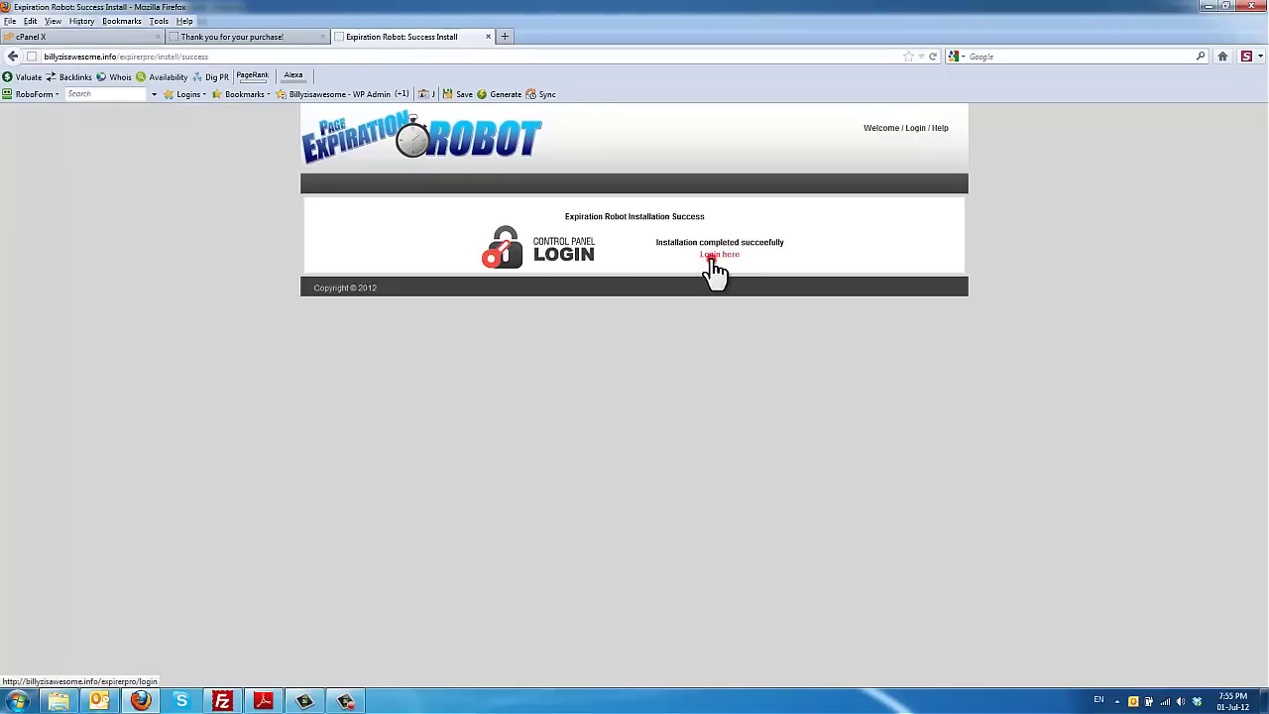
{"action": "left_click", "coordinate": [715, 260]}
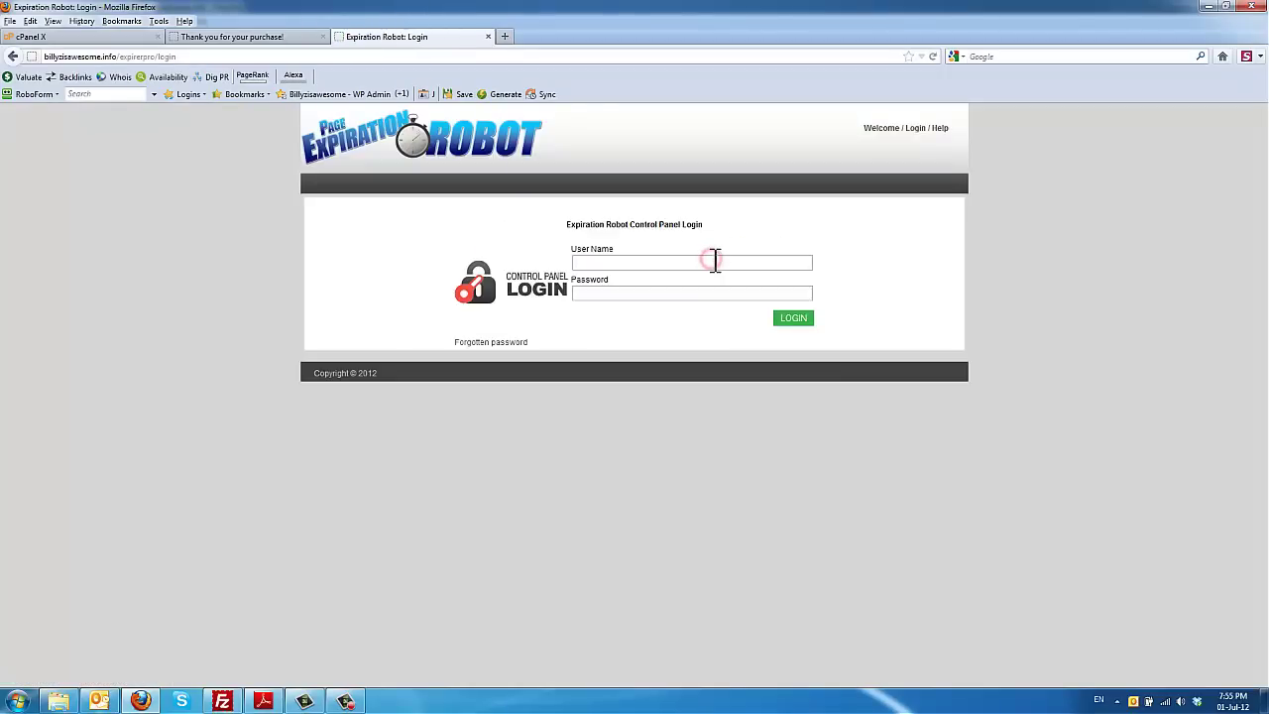